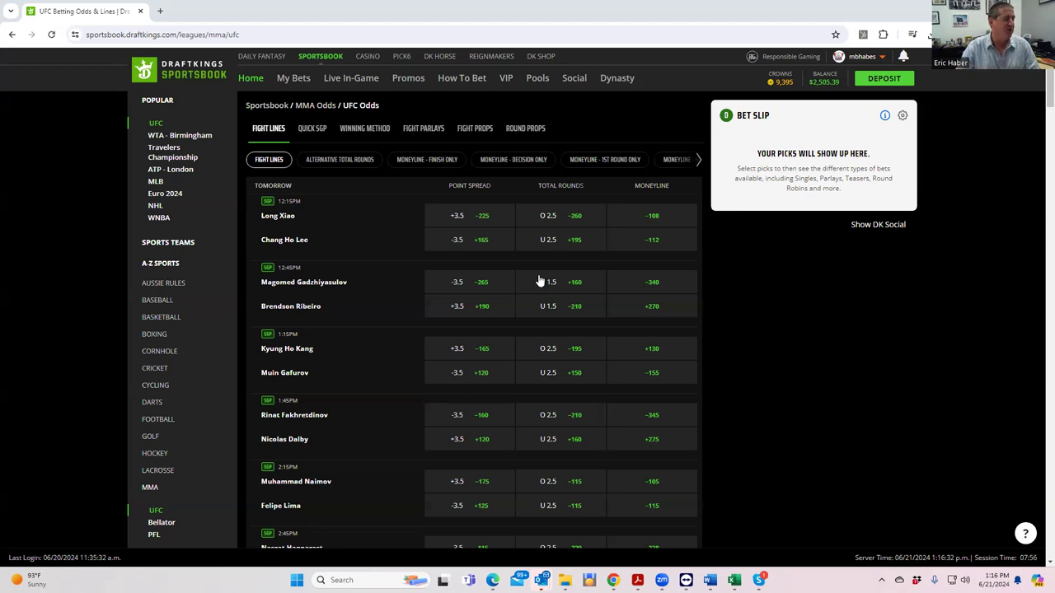
- Open the Long Xiao vs Chang Ho Lee fight and display its fight props odds
{"action": "left_click", "coordinate": [290, 243]}
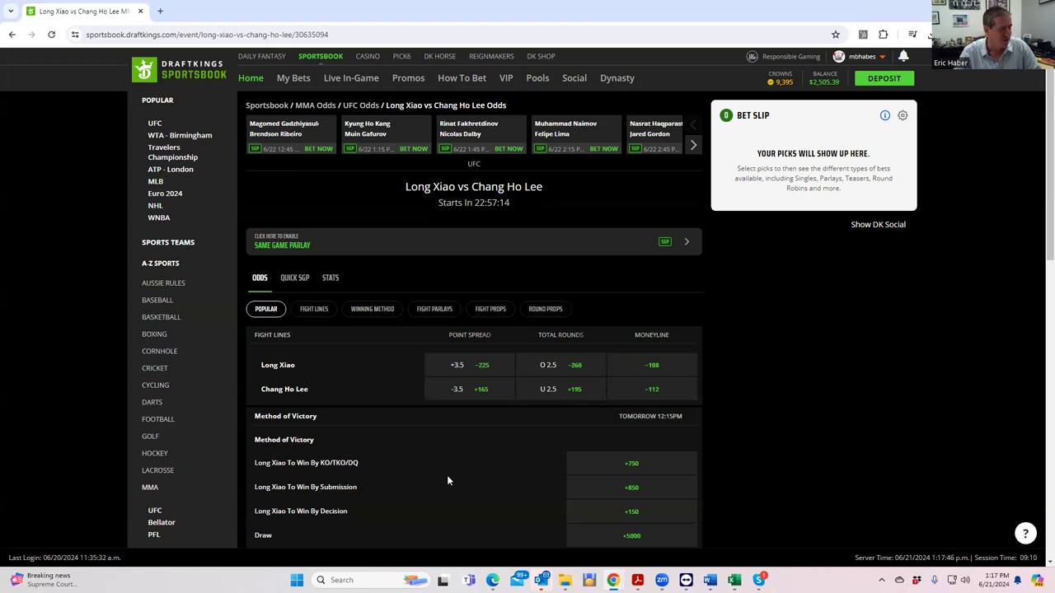
{"action": "scroll", "coordinate": [445, 480], "scroll_direction": "down", "scroll_amount": 2}
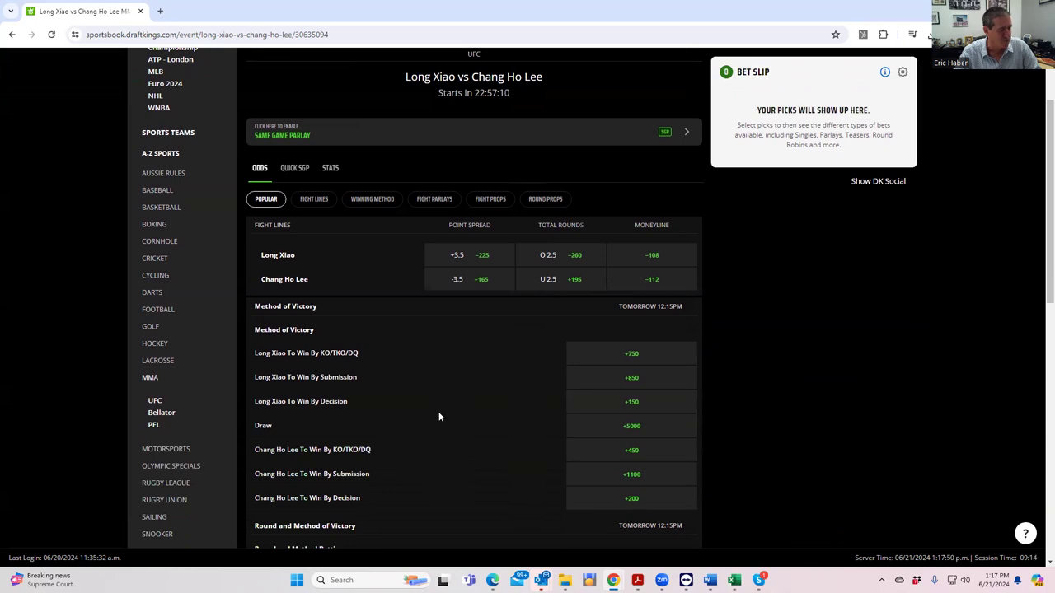
{"action": "scroll", "coordinate": [446, 407], "scroll_direction": "down", "scroll_amount": 1}
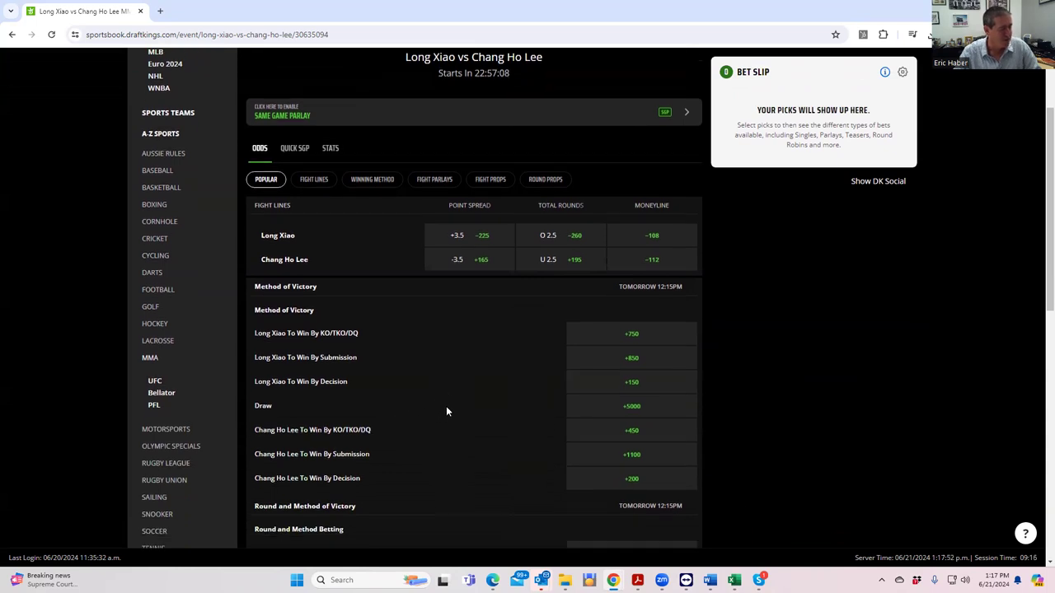
{"action": "scroll", "coordinate": [446, 407], "scroll_direction": "up", "scroll_amount": 3}
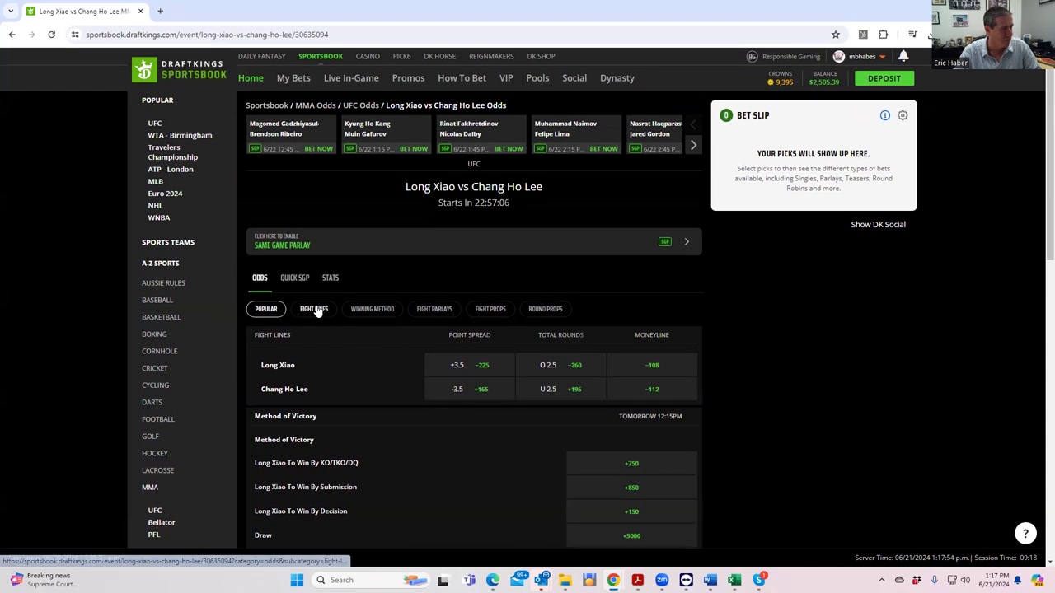
{"action": "left_click", "coordinate": [316, 310]}
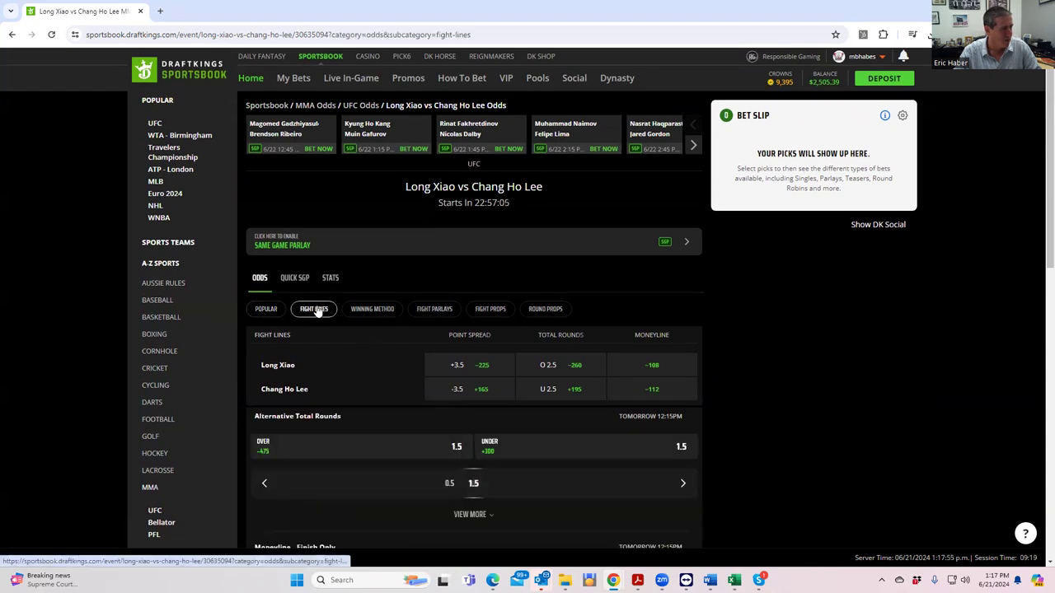
{"action": "left_click", "coordinate": [363, 313]}
{"action": "left_click", "coordinate": [488, 317]}
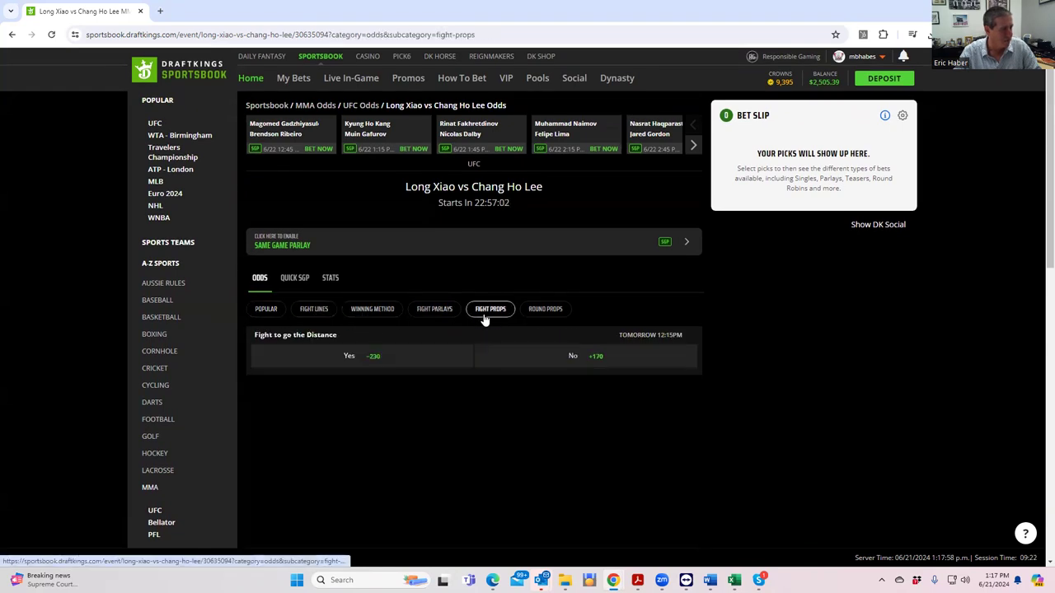
- Add No on Fight to Go the Distance for Long Xiao vs Chang Ho Lee to the bet slip with a $180 stake
{"action": "left_click", "coordinate": [568, 359]}
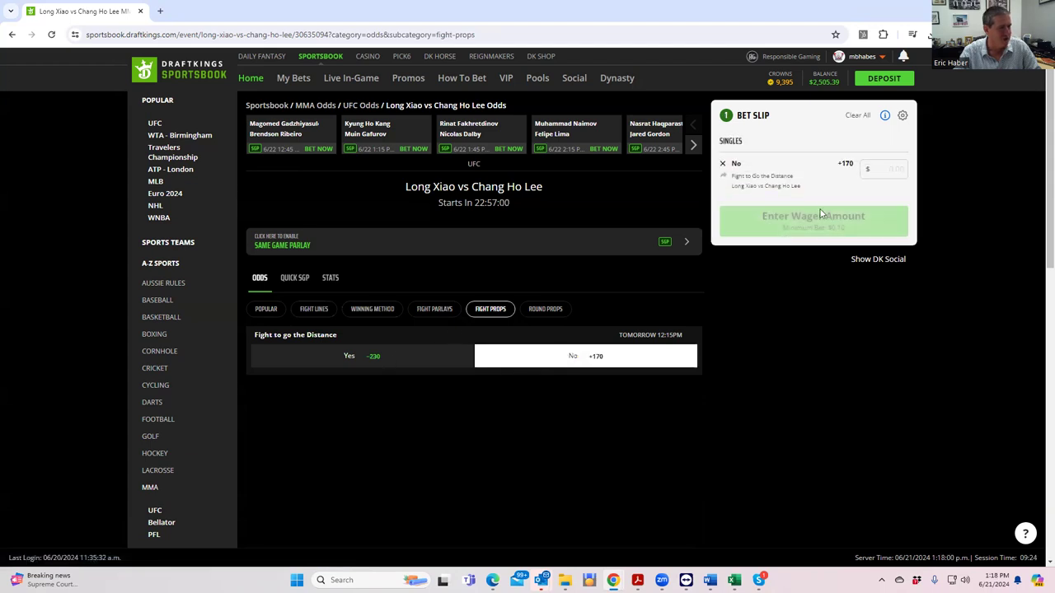
{"action": "type", "text": "180"}
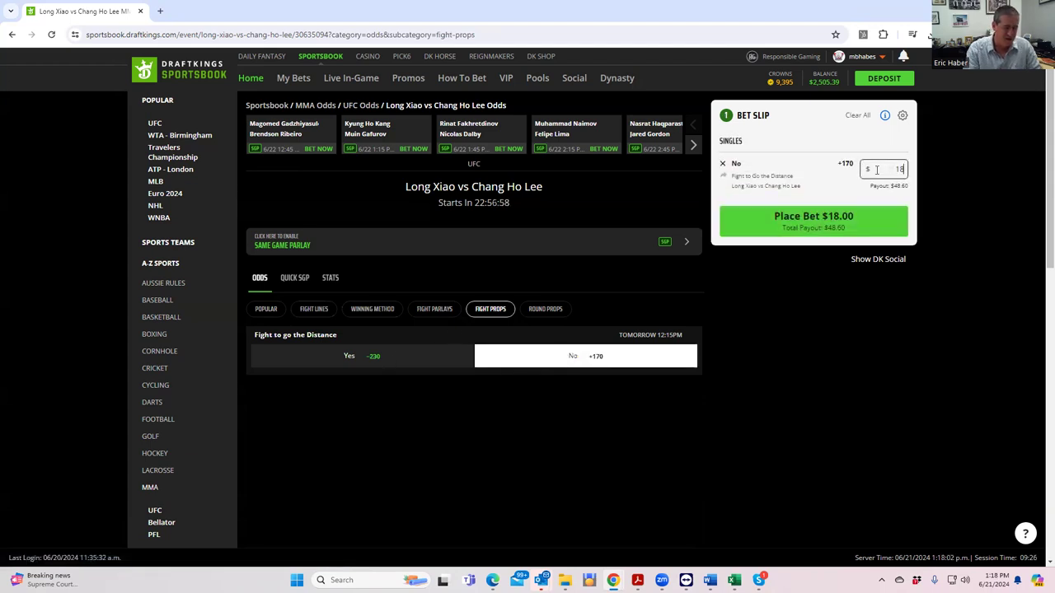
{"action": "left_click", "coordinate": [783, 275]}
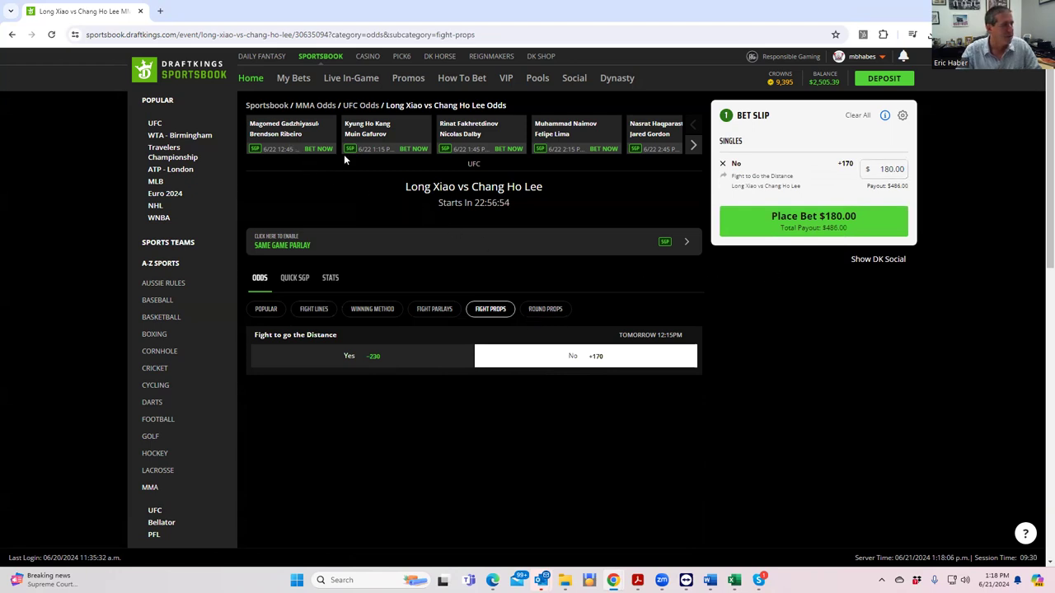
- Open the Magomed Gadzhiyasulov vs Brendson Ribeiro fight and add Gadzhiyasulov to win by decision to the bet slip with a $180 stake
{"action": "left_click", "coordinate": [284, 129]}
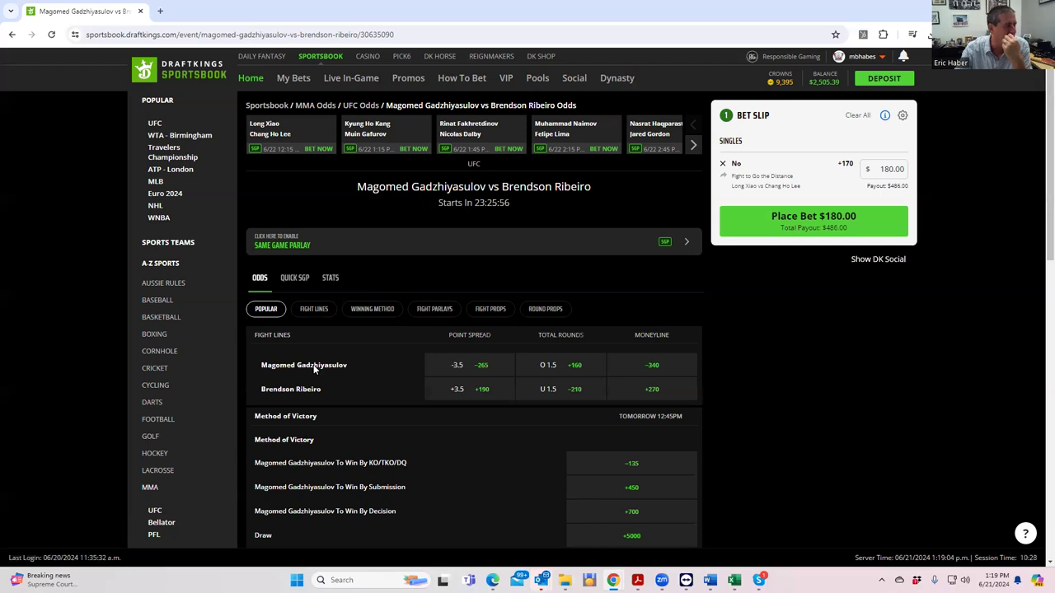
{"action": "scroll", "coordinate": [436, 433], "scroll_direction": "down", "scroll_amount": 2}
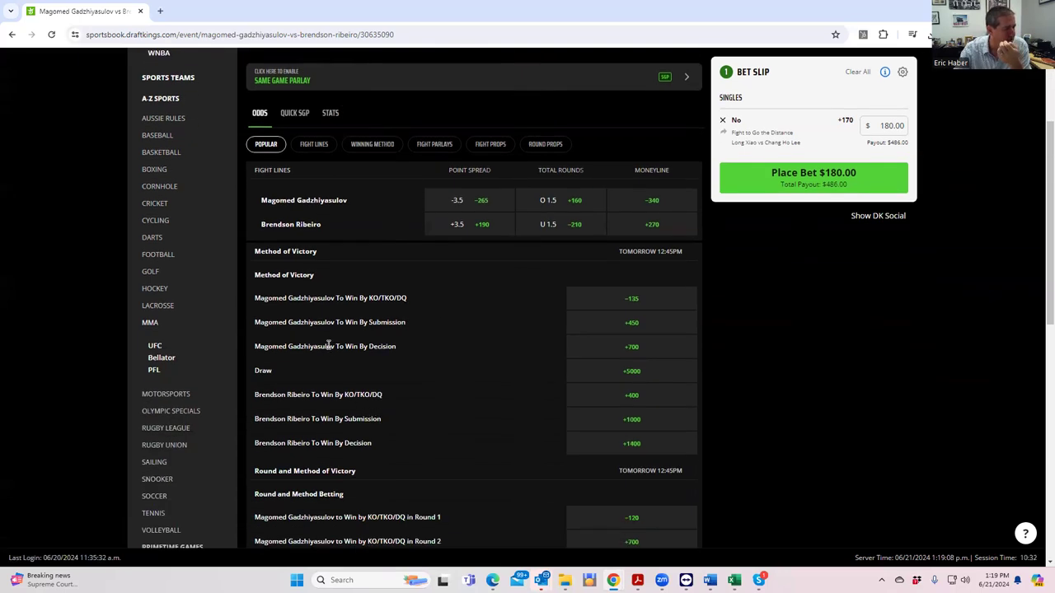
{"action": "left_click", "coordinate": [631, 347]}
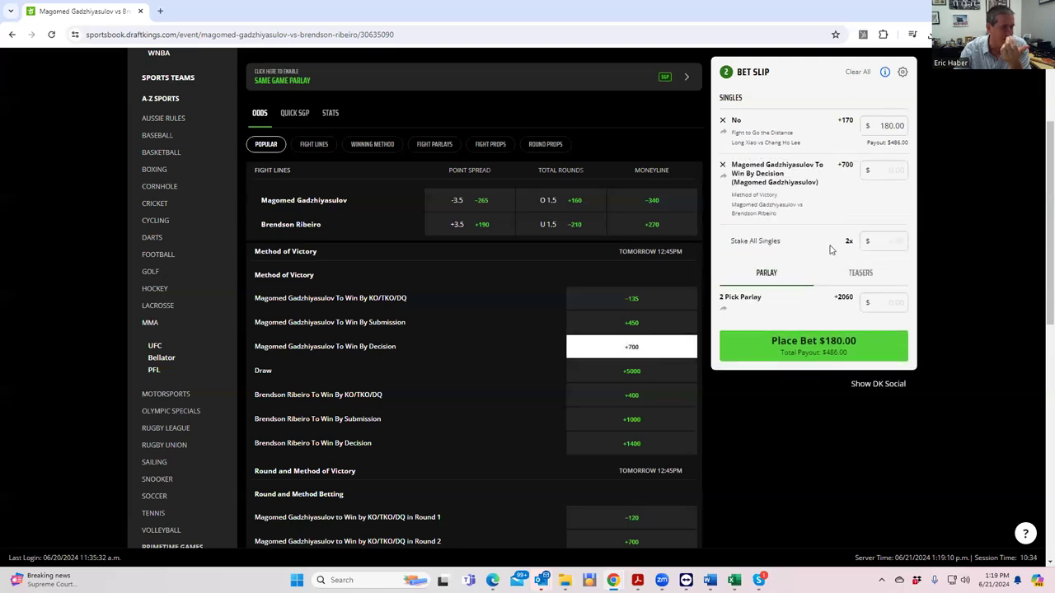
{"action": "left_click", "coordinate": [890, 170]}
{"action": "type", "text": "180"}
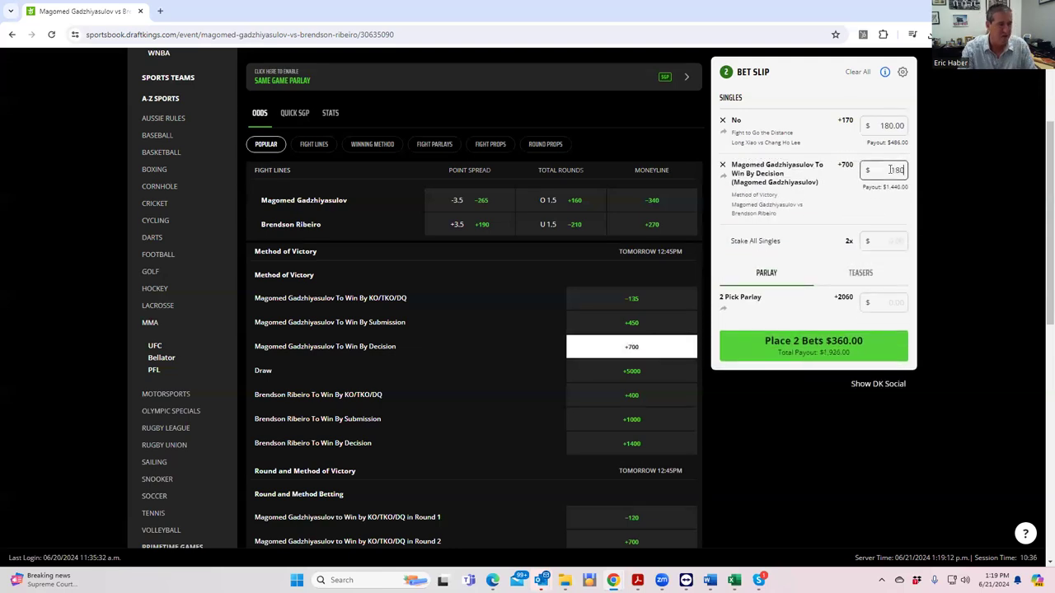
{"action": "left_click", "coordinate": [822, 215]}
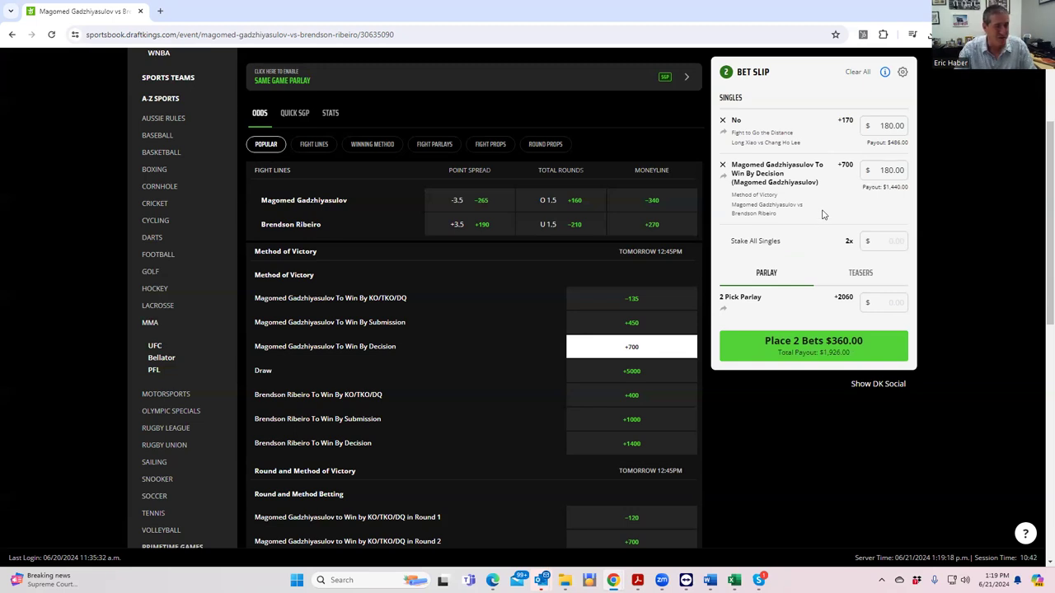
- Open the Kyung Ho Kang vs Muin Gafurov fight and add the Muin Gafurov moneyline to the bet slip with a $180 stake
{"action": "scroll", "coordinate": [389, 196], "scroll_direction": "up", "scroll_amount": 4}
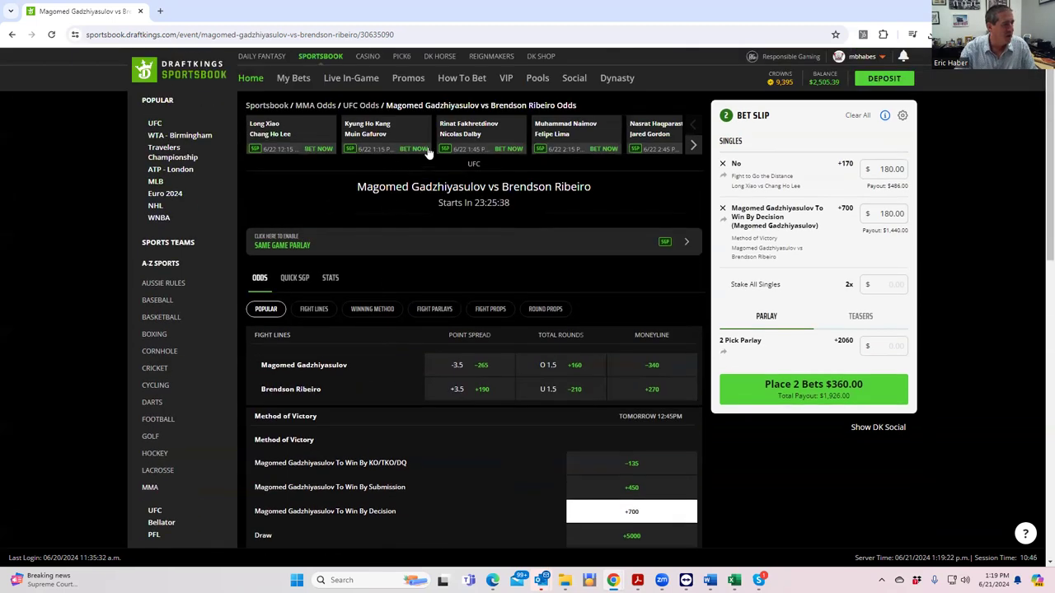
{"action": "left_click", "coordinate": [379, 138]}
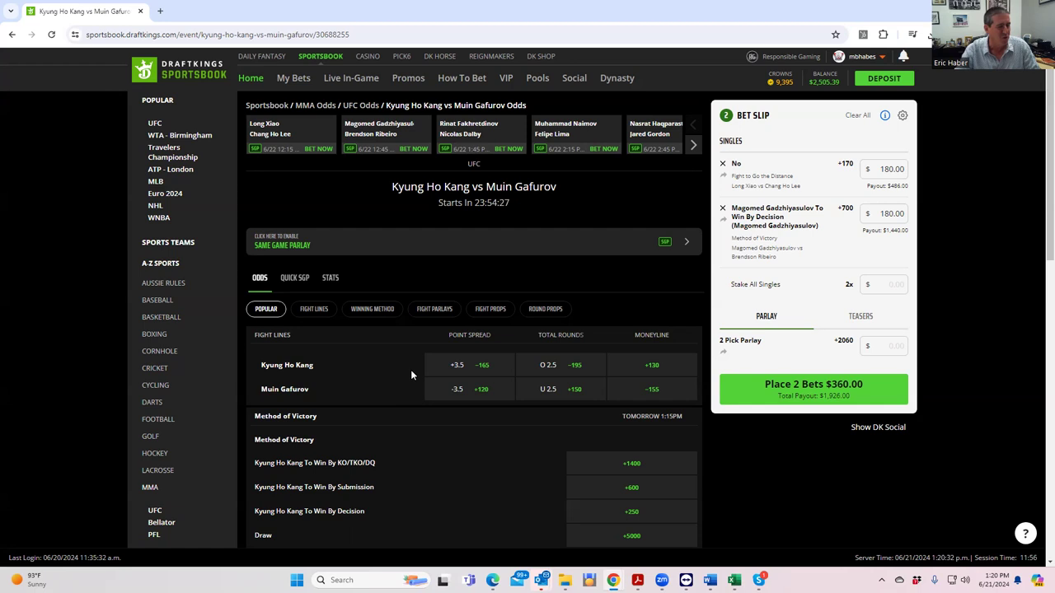
{"action": "left_click", "coordinate": [659, 391]}
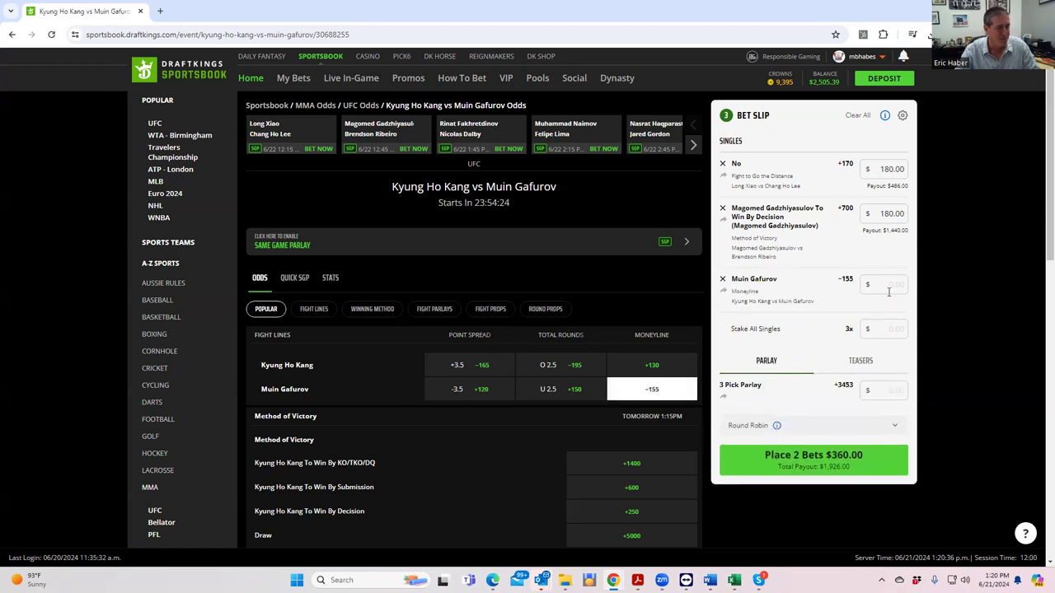
{"action": "left_click", "coordinate": [892, 286]}
{"action": "type", "text": "180"}
{"action": "left_click", "coordinate": [828, 322]}
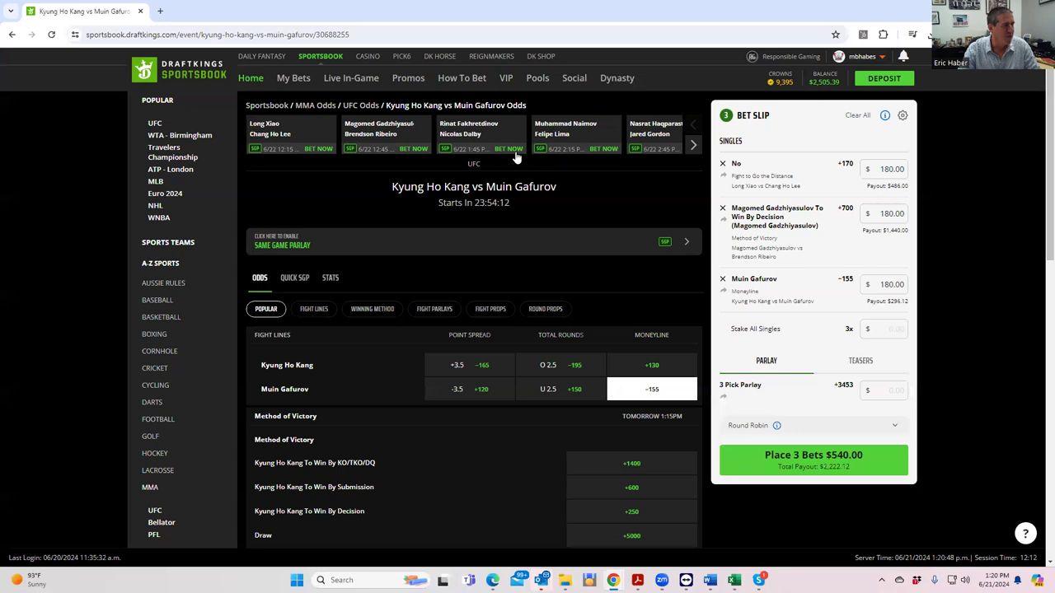
- Open the Rinat Fakhretdinov vs Nicolas Dalby fight and display its round props odds
{"action": "left_click", "coordinate": [468, 130]}
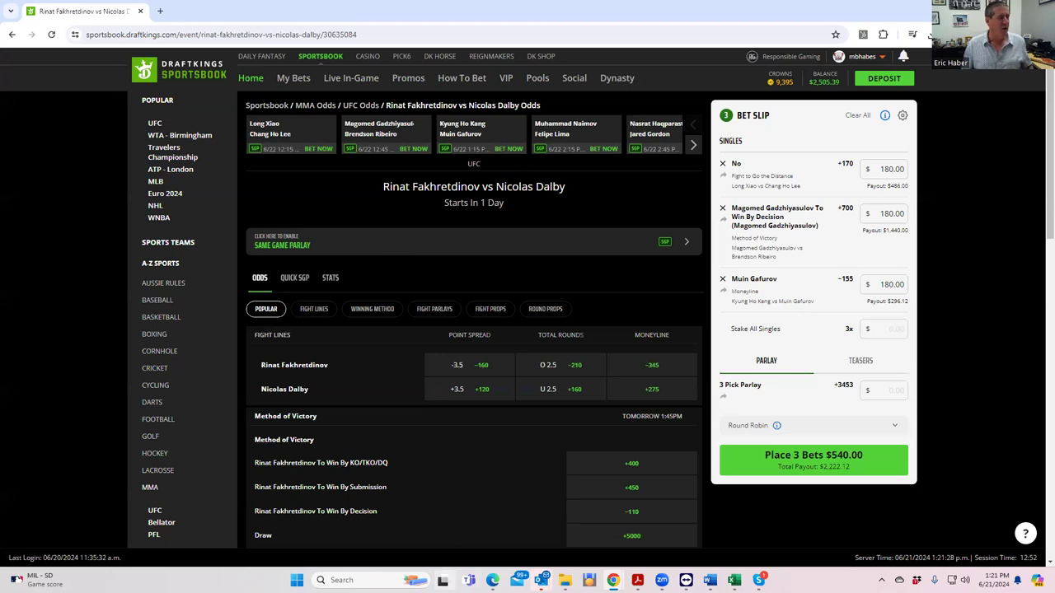
{"action": "mouse_move", "coordinate": [443, 581]}
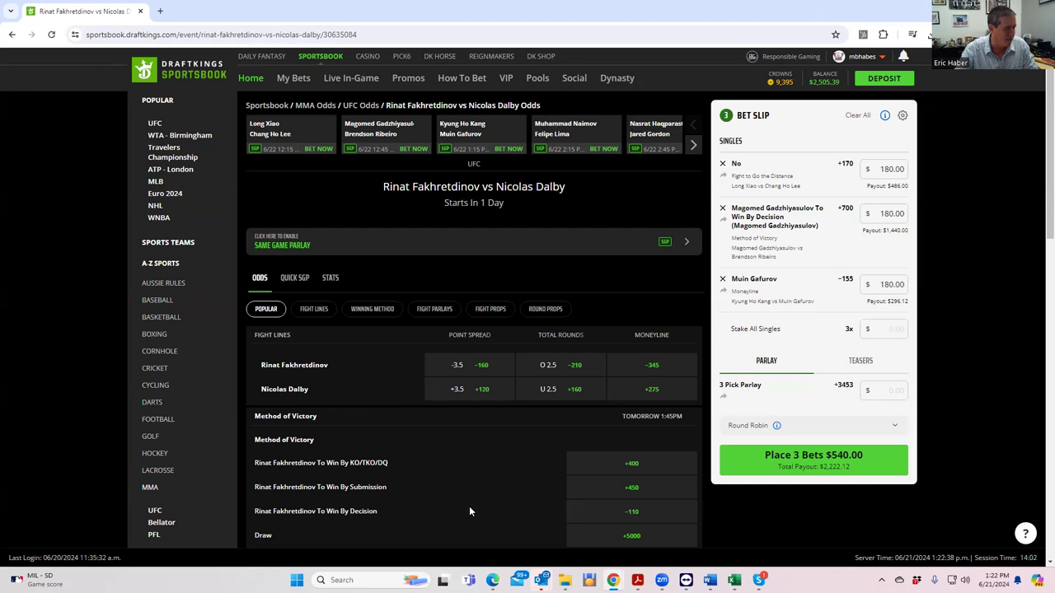
{"action": "scroll", "coordinate": [545, 501], "scroll_direction": "down", "scroll_amount": 2}
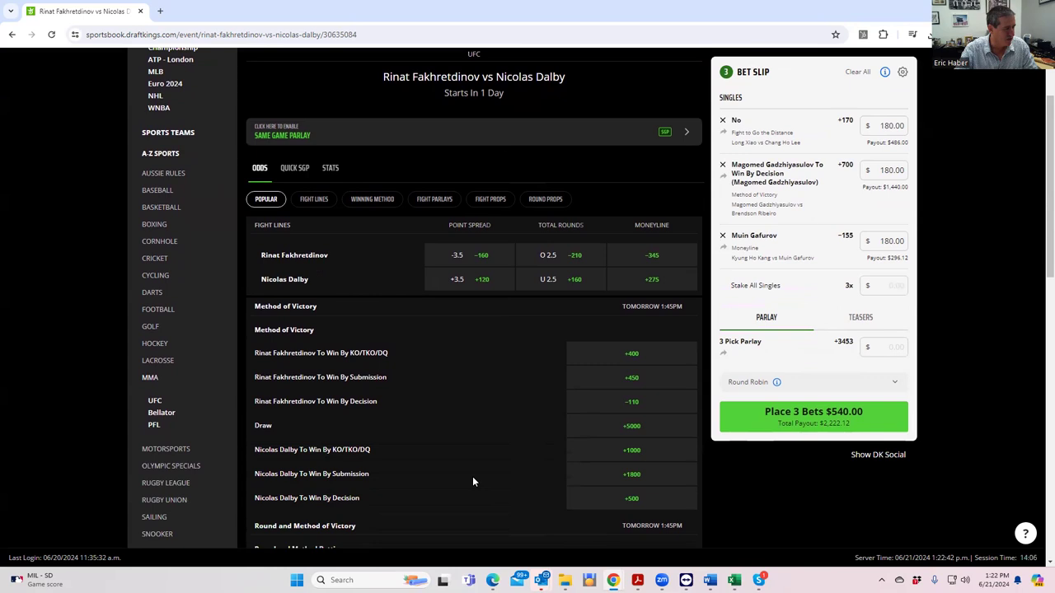
{"action": "scroll", "coordinate": [474, 482], "scroll_direction": "up", "scroll_amount": 1}
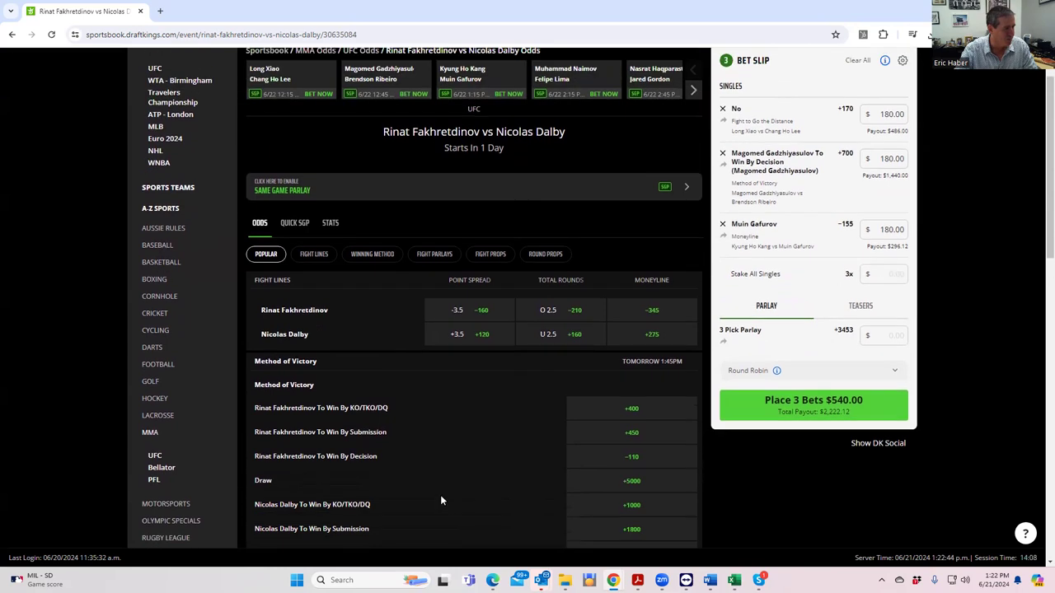
{"action": "left_click", "coordinate": [314, 256]}
{"action": "left_click", "coordinate": [375, 256]}
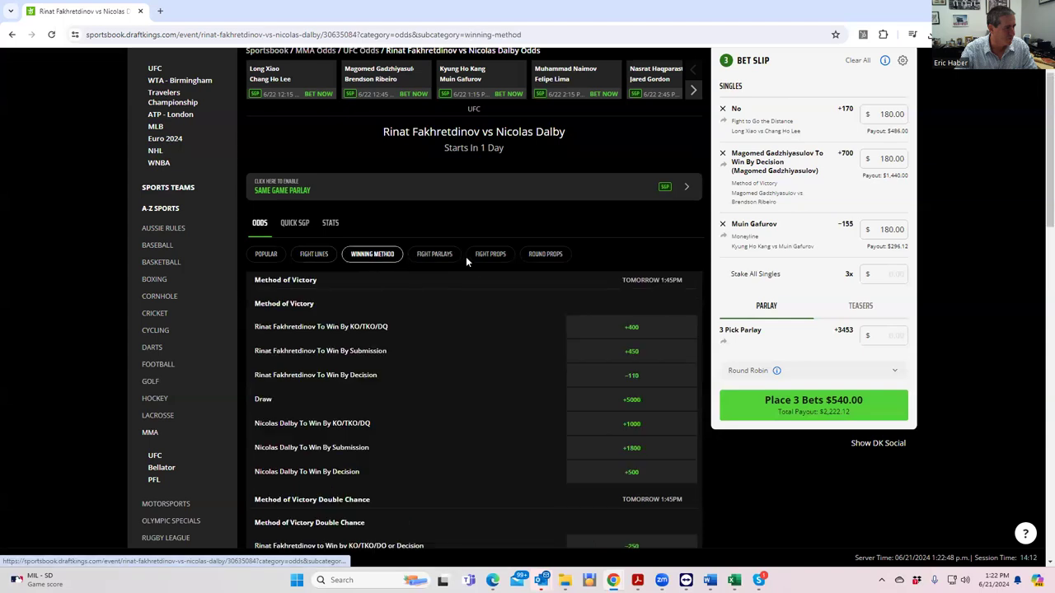
{"action": "left_click", "coordinate": [545, 254]}
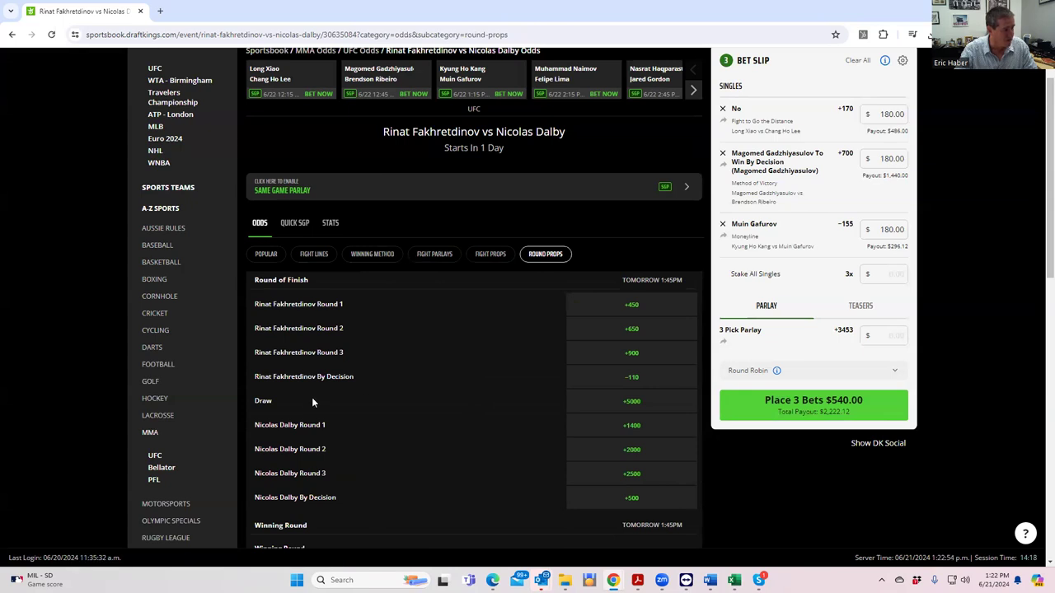
- Add Rinat Fakhretdinov Round 2 from Round of Finish to the bet slip with a $180 stake
{"action": "left_click", "coordinate": [622, 335]}
{"action": "left_click", "coordinate": [885, 274]}
{"action": "type", "text": "180"}
{"action": "left_click", "coordinate": [853, 314]}
- Open the Muhammad Naimov vs Felipe Lima fight and add the Draw method of victory to the bet slip with a $180 stake
{"action": "scroll", "coordinate": [511, 221], "scroll_direction": "up", "scroll_amount": 1}
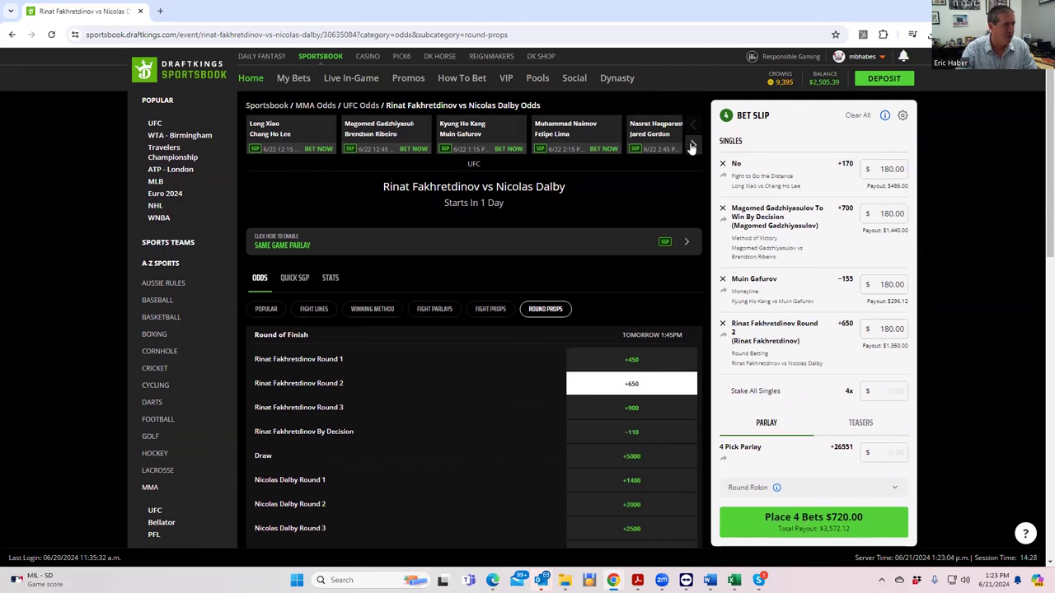
{"action": "left_click", "coordinate": [572, 128]}
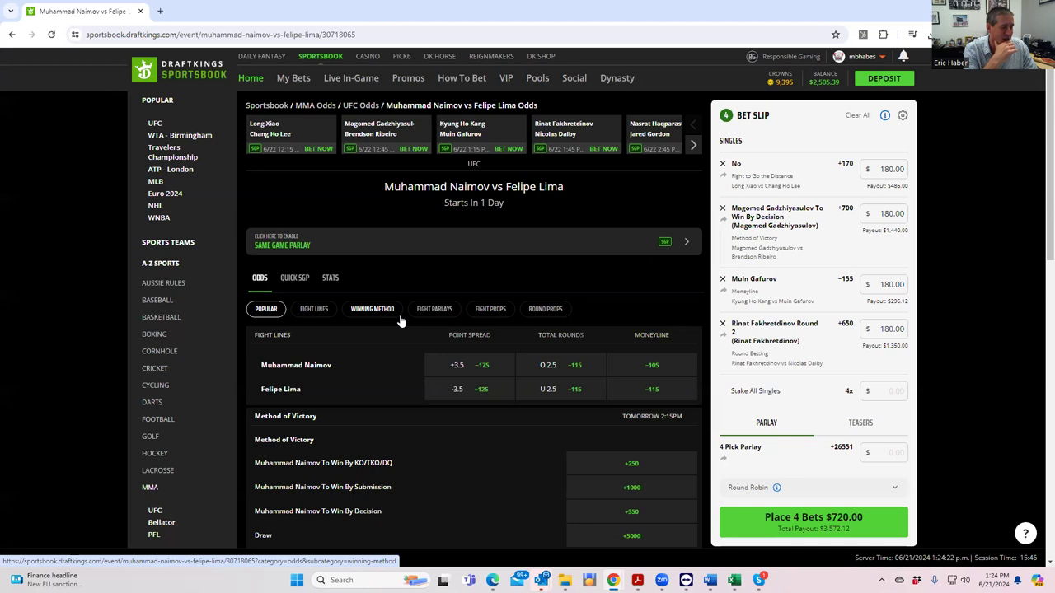
{"action": "scroll", "coordinate": [481, 428], "scroll_direction": "down", "scroll_amount": 2}
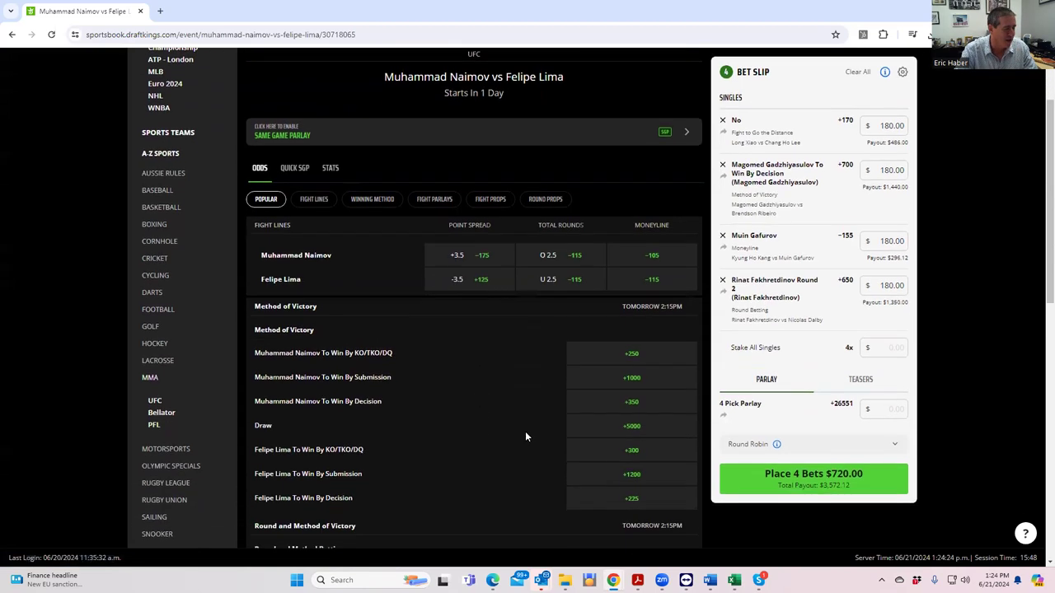
{"action": "left_click", "coordinate": [628, 426]}
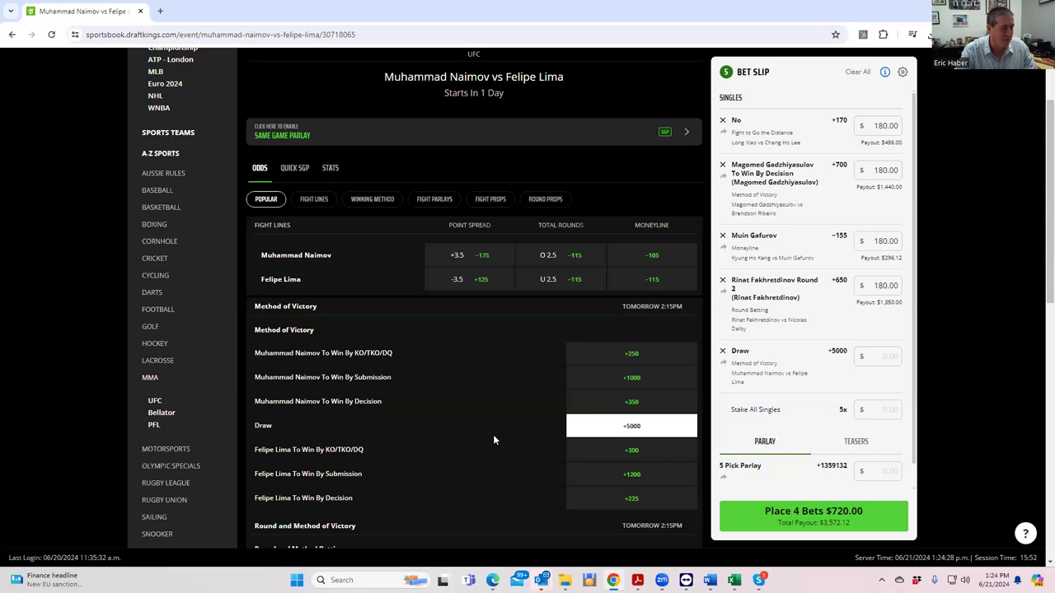
{"action": "left_click", "coordinate": [877, 352]}
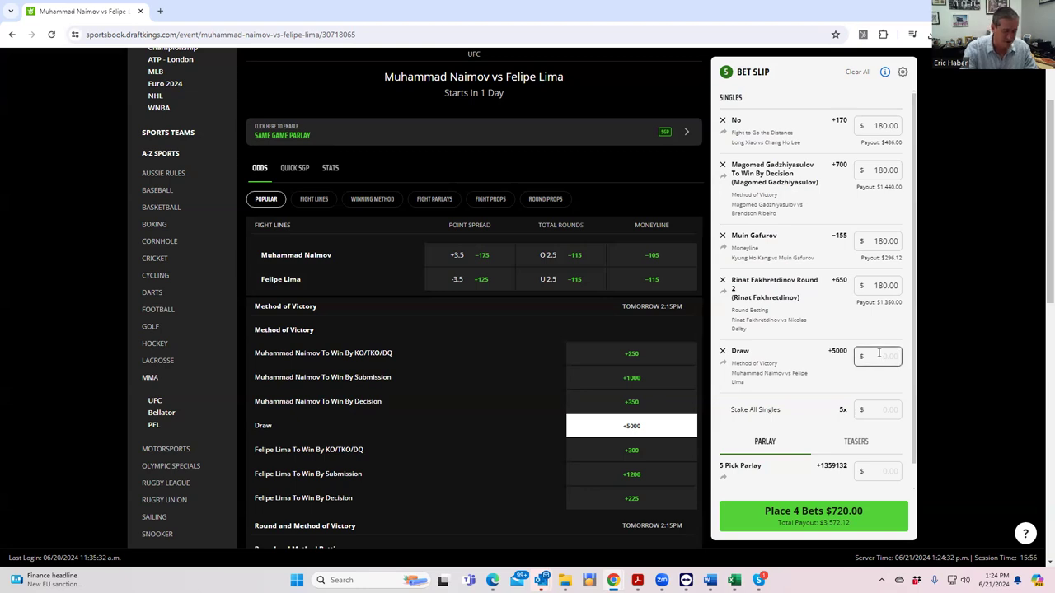
{"action": "type", "text": "180"}
{"action": "left_click", "coordinate": [807, 357]}
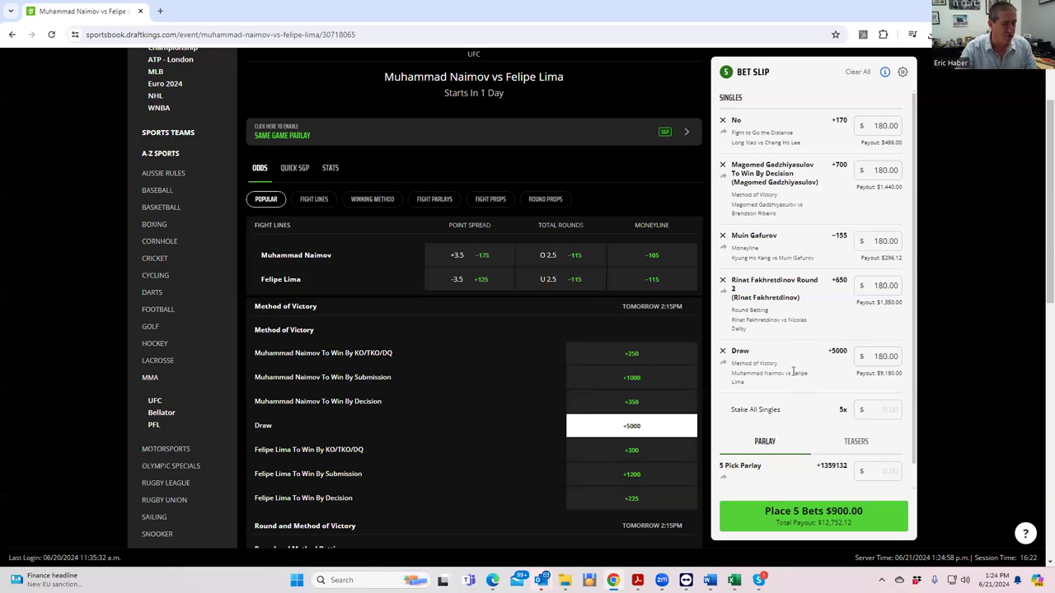
- Open the Nasrat Haqparast vs Jared Gordon fight and add the Jared Gordon moneyline to the bet slip with a $180 stake
{"action": "scroll", "coordinate": [595, 307], "scroll_direction": "up", "scroll_amount": 2}
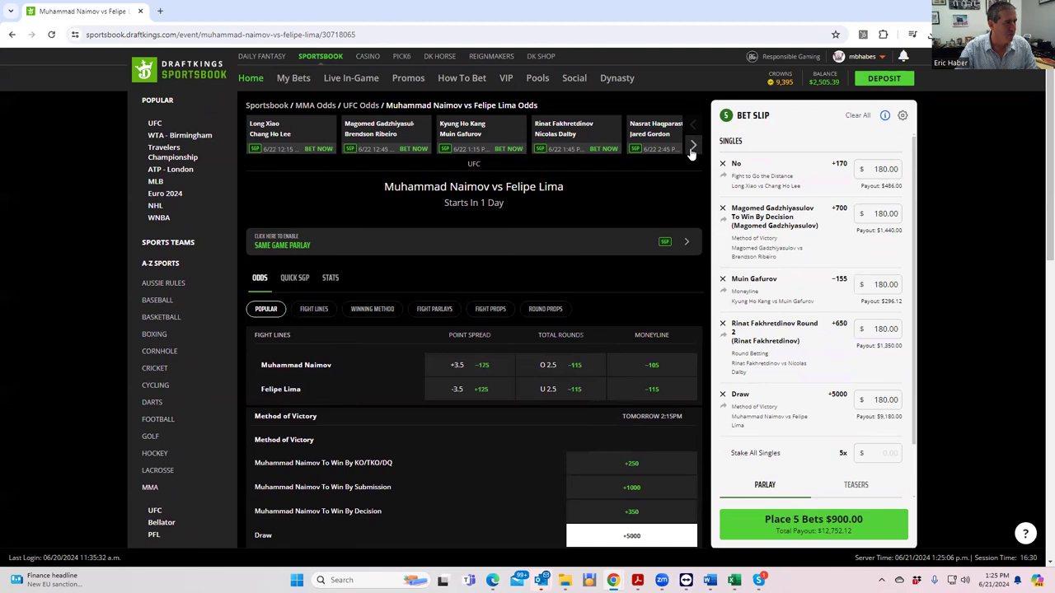
{"action": "left_click", "coordinate": [652, 130]}
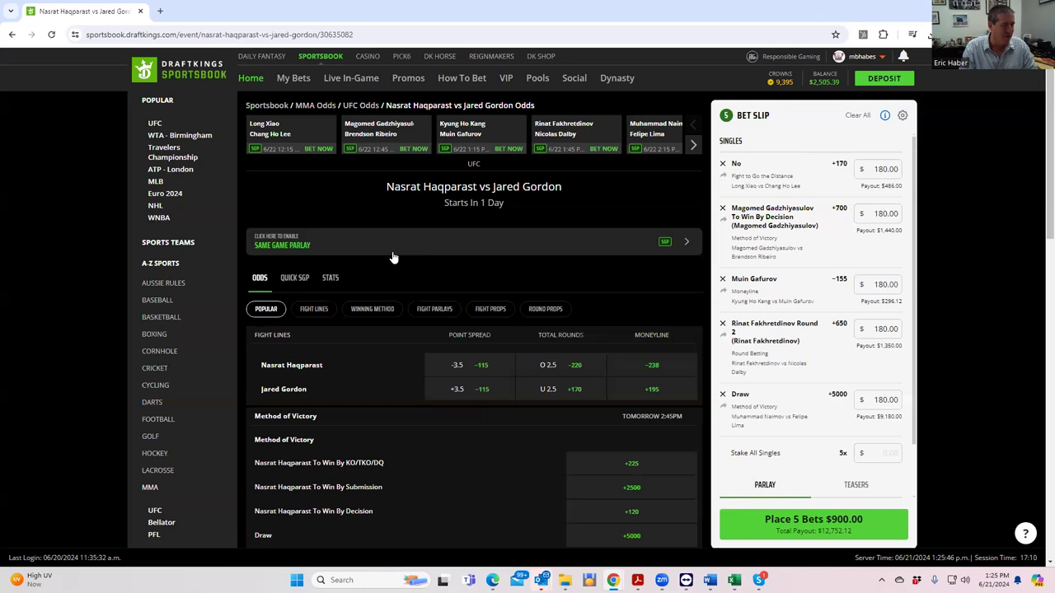
{"action": "left_click", "coordinate": [655, 389]}
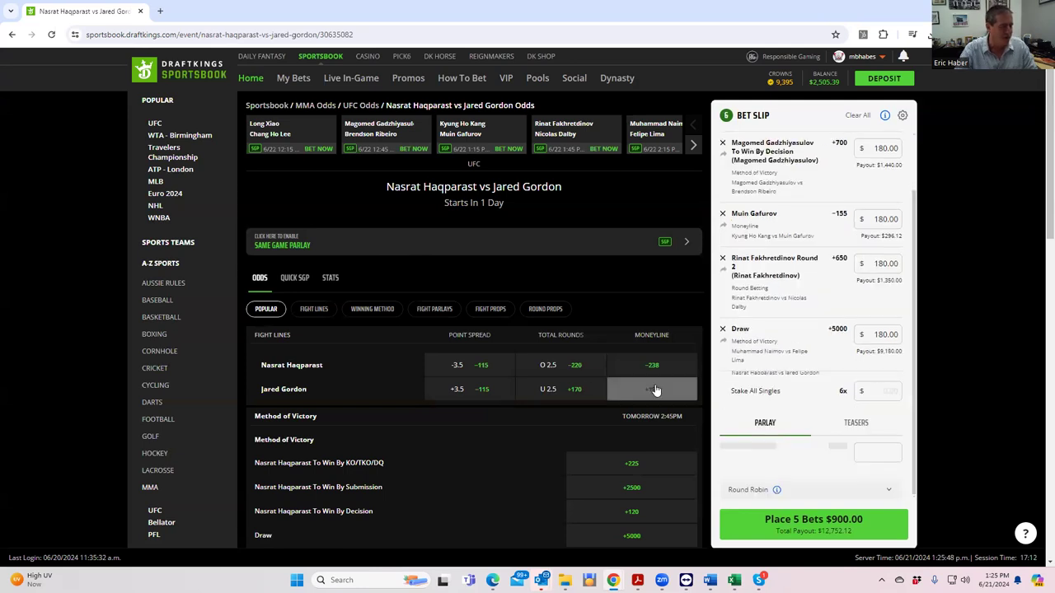
{"action": "left_click", "coordinate": [877, 347]}
{"action": "type", "text": "180"}
{"action": "left_click", "coordinate": [819, 343]}
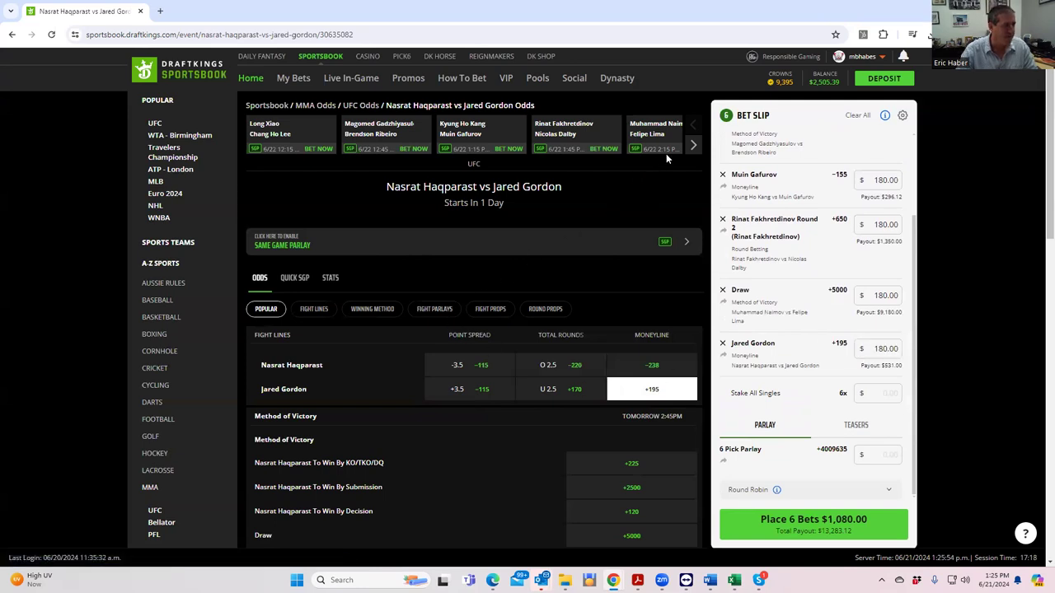
- Open the Johnny Walker vs Volkan Oezdemir fight and add Johnny Walker To Win By Decision to the bet slip with a $180 stake
{"action": "left_click", "coordinate": [692, 145]}
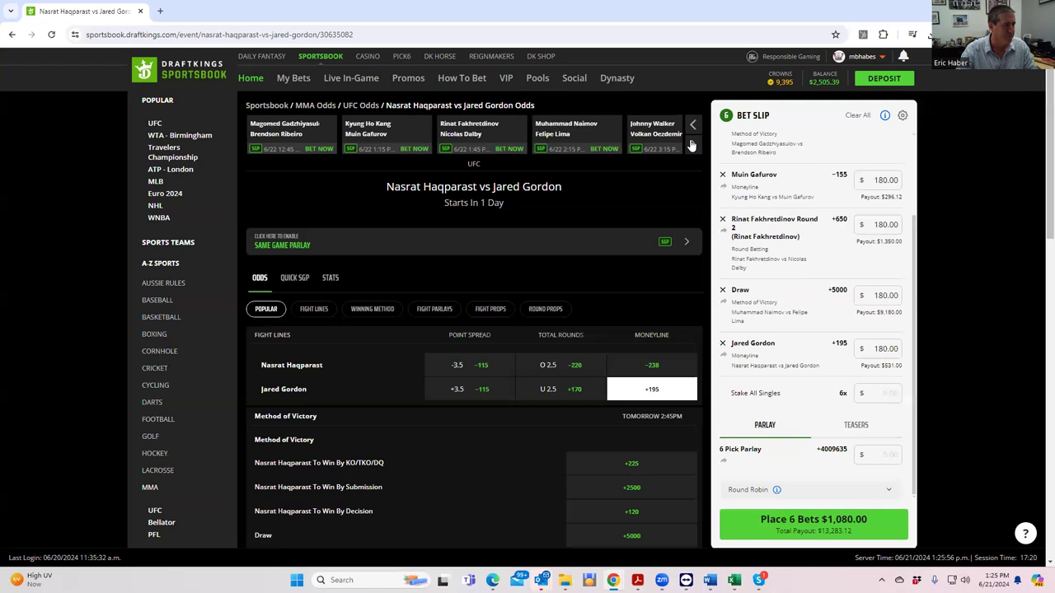
{"action": "left_click", "coordinate": [693, 146]}
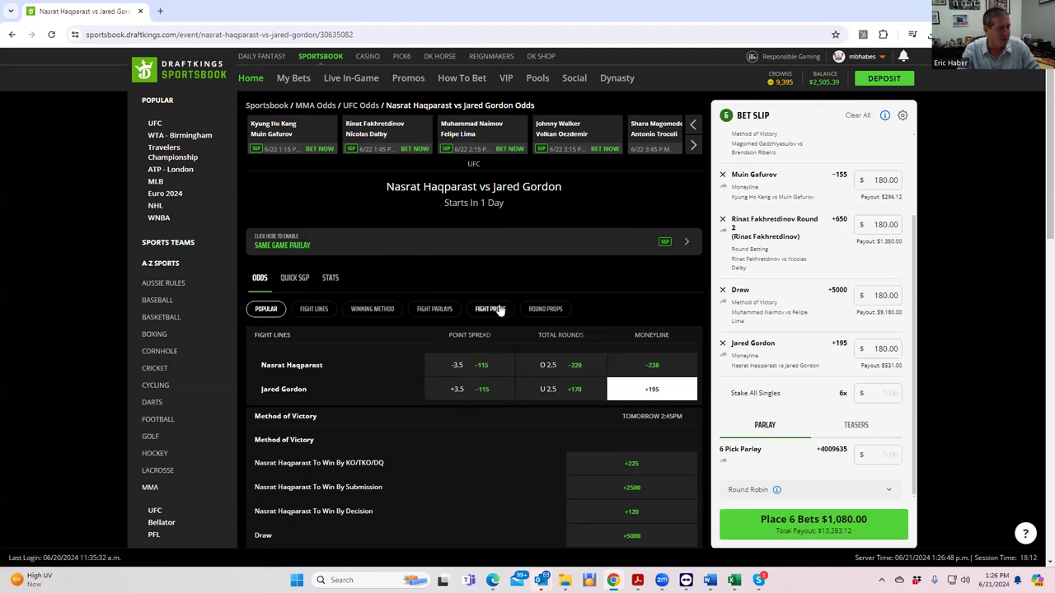
{"action": "left_click", "coordinate": [567, 129]}
{"action": "scroll", "coordinate": [452, 384], "scroll_direction": "down", "scroll_amount": 1}
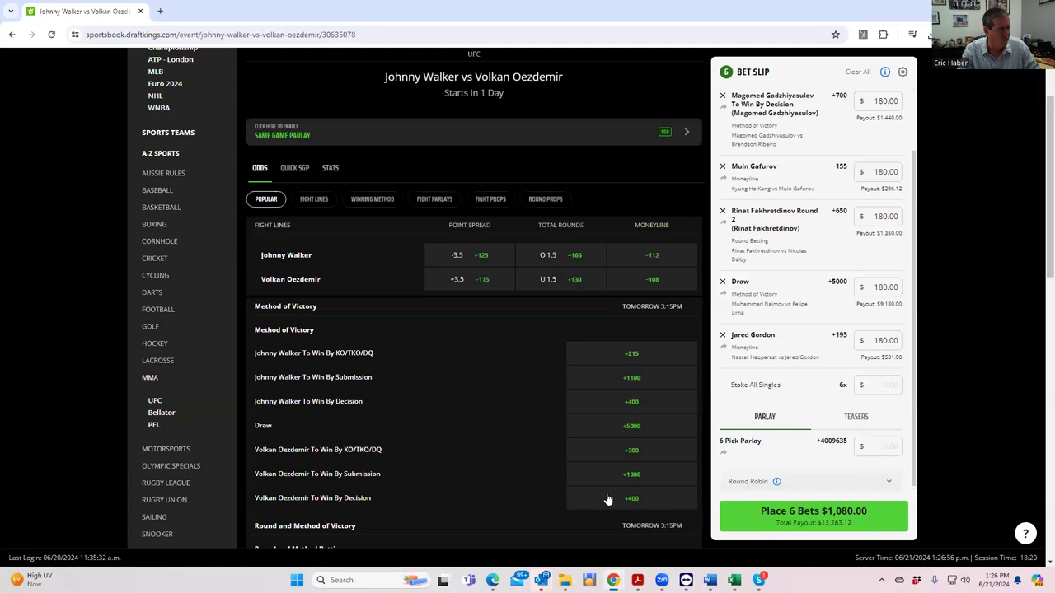
{"action": "left_click", "coordinate": [631, 402]}
{"action": "left_click", "coordinate": [882, 324]}
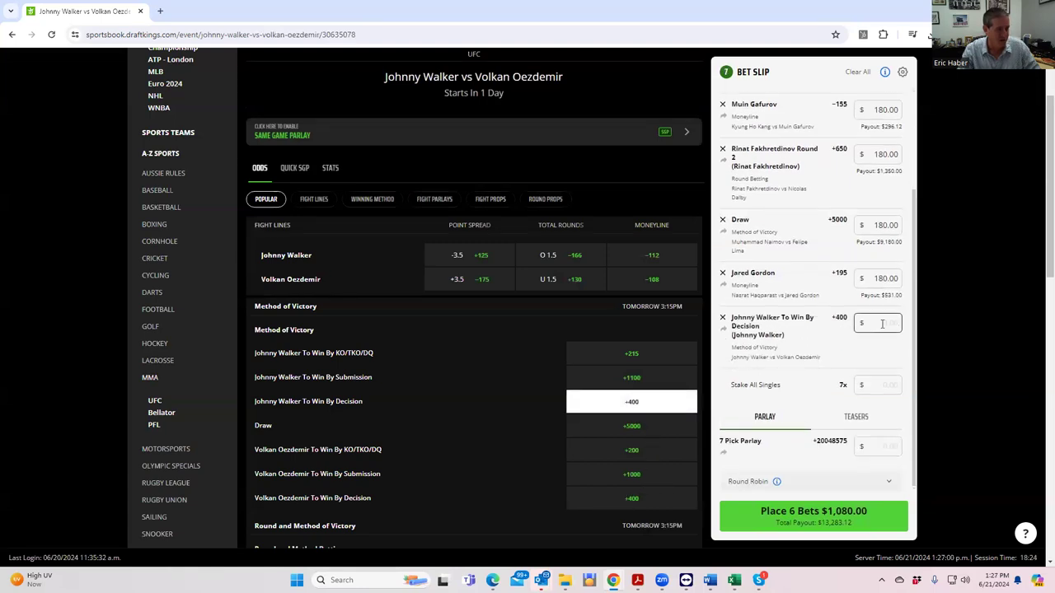
{"action": "type", "text": "180"}
- Open the Shara Magomedov vs Antonio Trocoli fight and review its method of victory odds
{"action": "scroll", "coordinate": [653, 98], "scroll_direction": "up", "scroll_amount": 2}
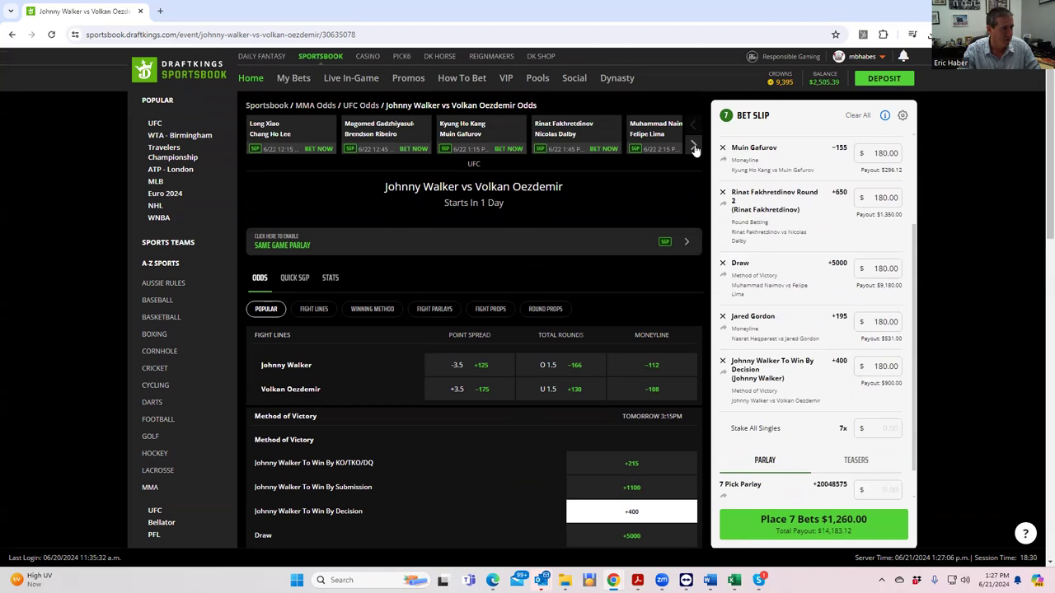
{"action": "left_click", "coordinate": [695, 146]}
{"action": "left_click", "coordinate": [695, 146]}
{"action": "left_click", "coordinate": [695, 147]}
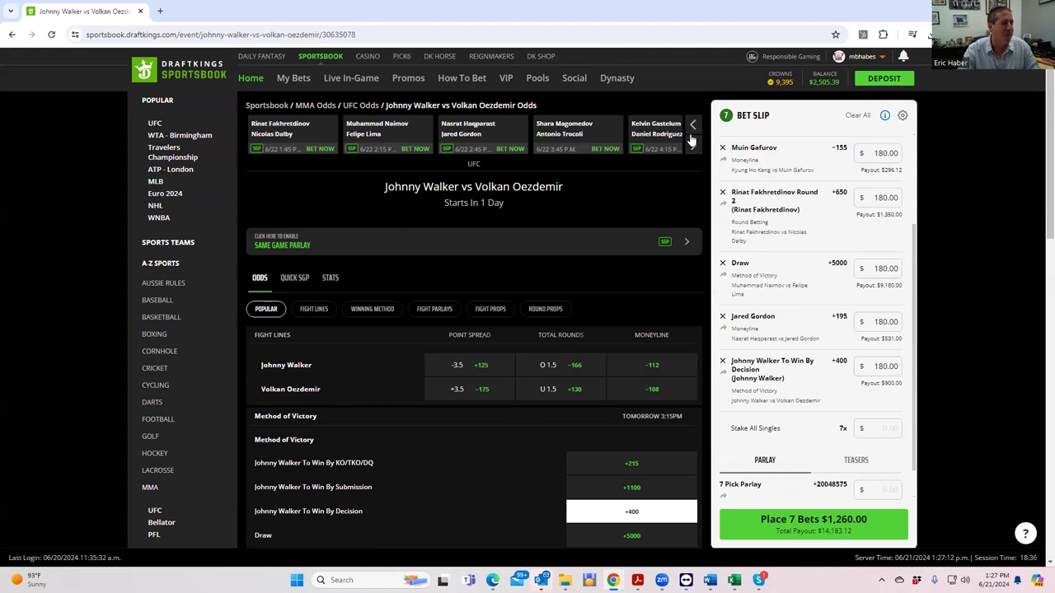
{"action": "left_click", "coordinate": [576, 123]}
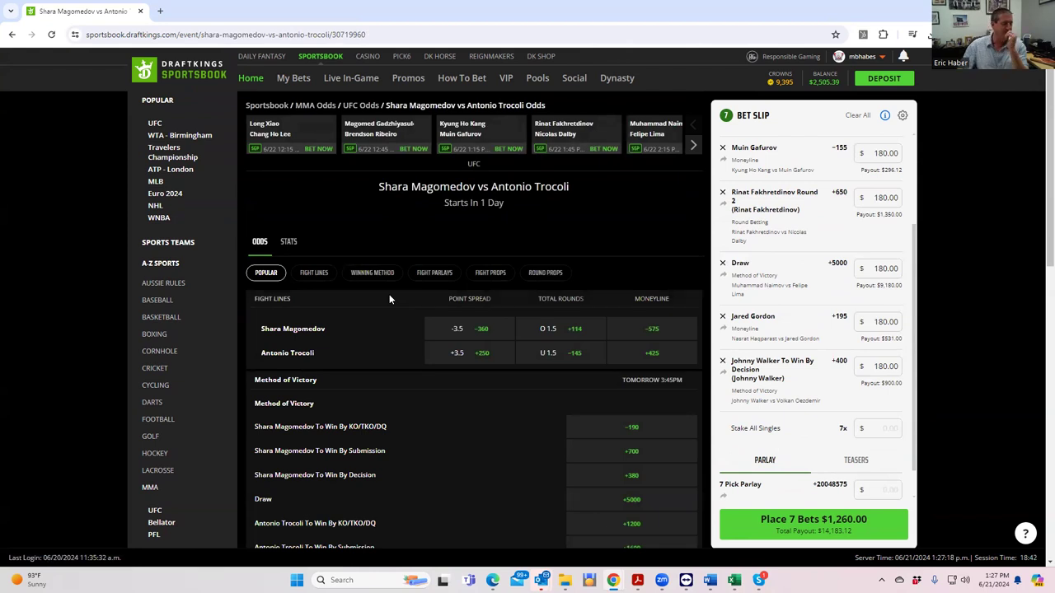
{"action": "scroll", "coordinate": [468, 453], "scroll_direction": "down", "scroll_amount": 3}
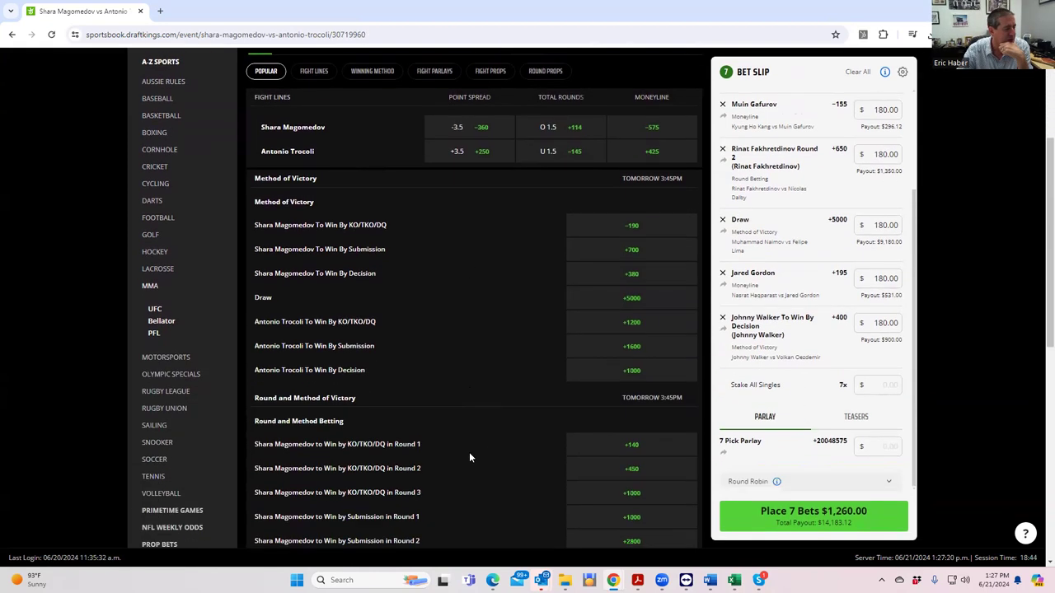
{"action": "scroll", "coordinate": [474, 445], "scroll_direction": "up", "scroll_amount": 3}
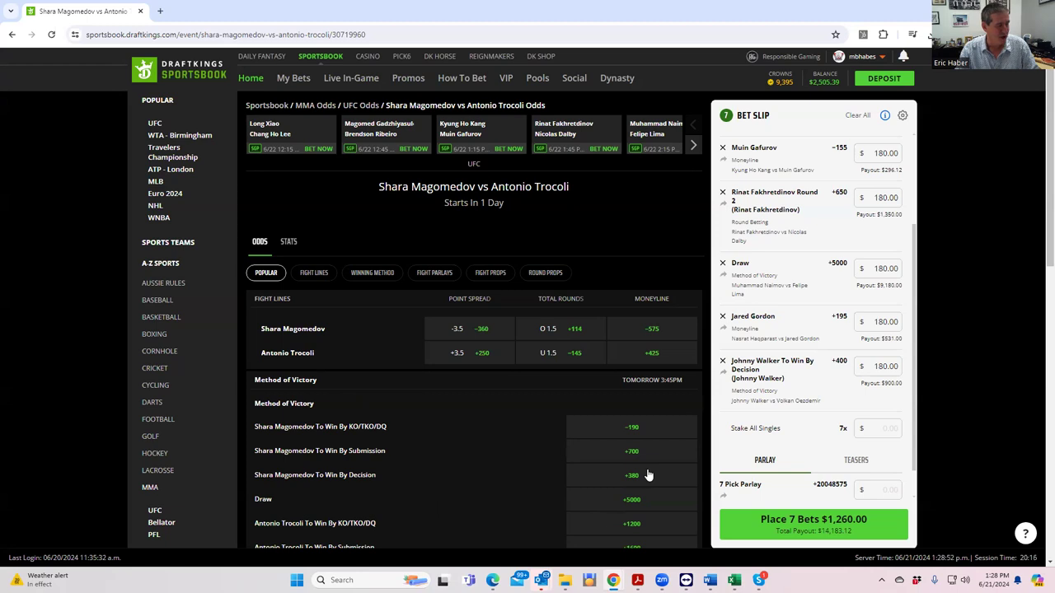
- Add Shara Magomedov To Win By Submission to the bet slip with a $180 stake
{"action": "left_click", "coordinate": [633, 457]}
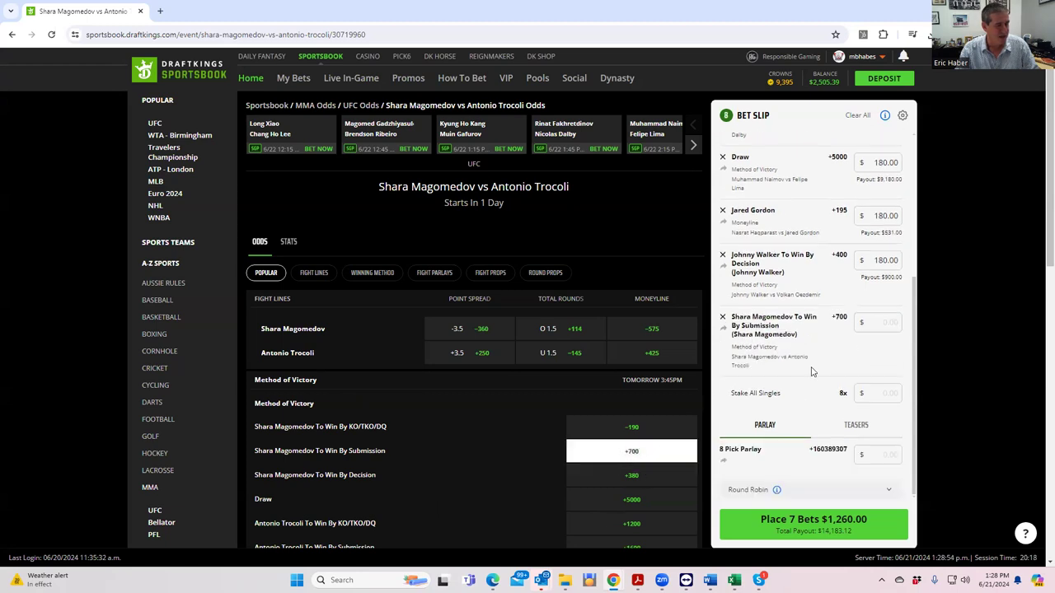
{"action": "left_click", "coordinate": [881, 320]}
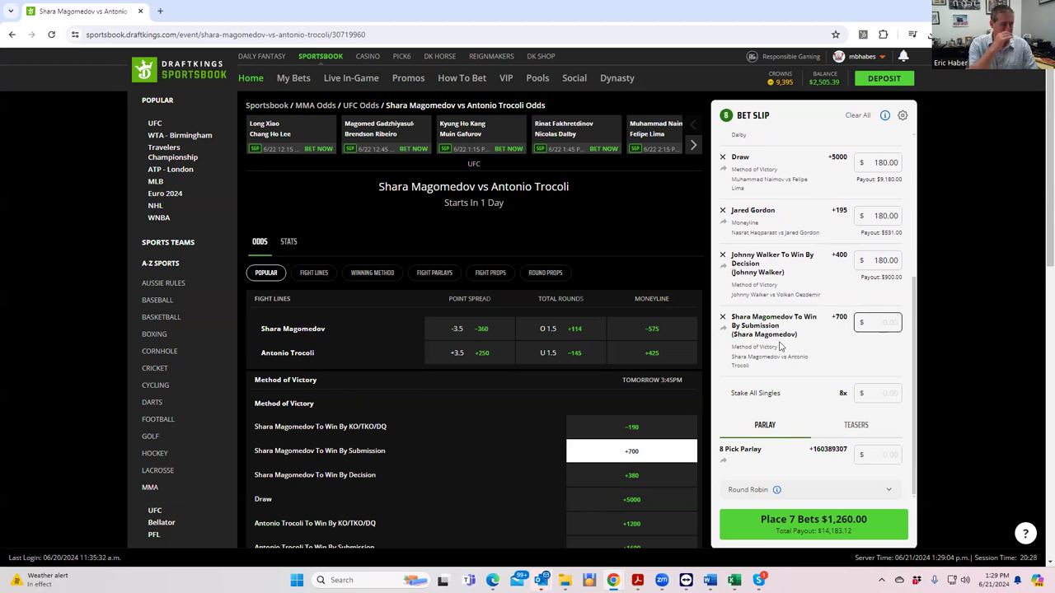
{"action": "type", "text": "180"}
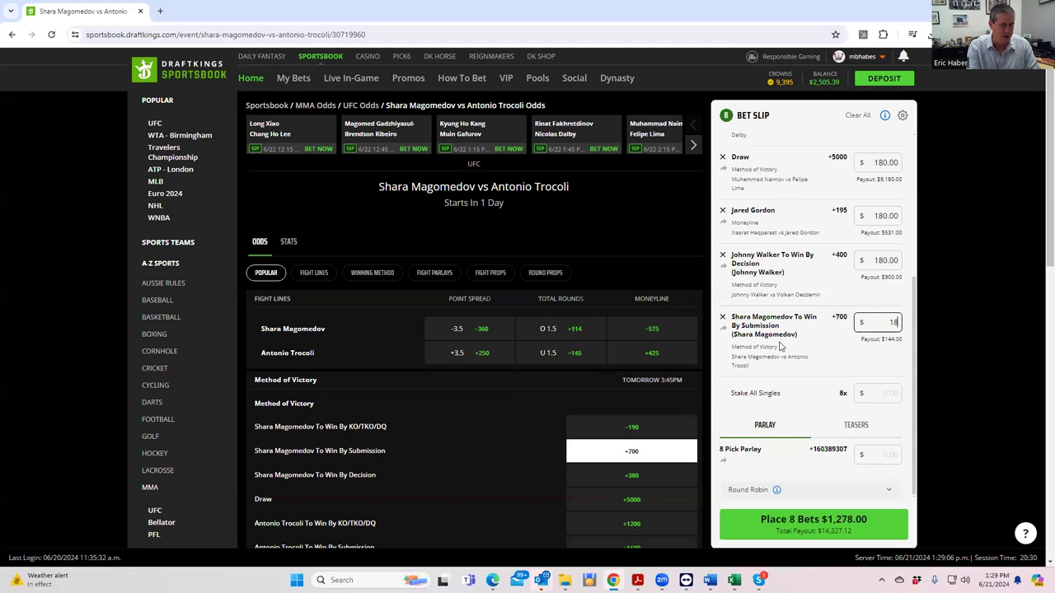
{"action": "left_click", "coordinate": [858, 339]}
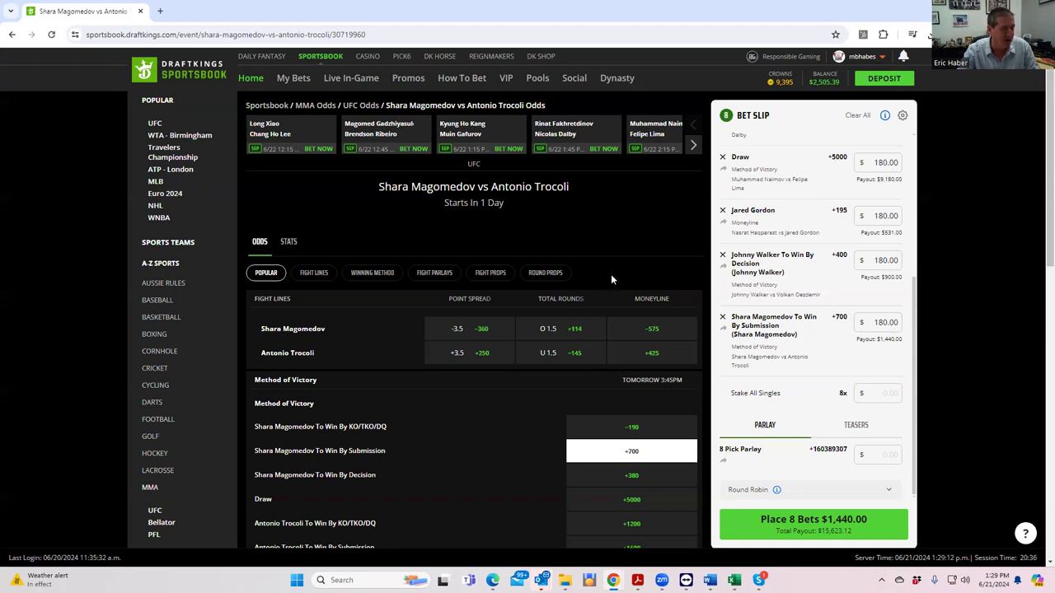
- Open the Kelvin Gastelum vs Daniel Rodriguez fight and review its round props and winning method odds
{"action": "left_click", "coordinate": [694, 146]}
{"action": "left_click", "coordinate": [693, 146]}
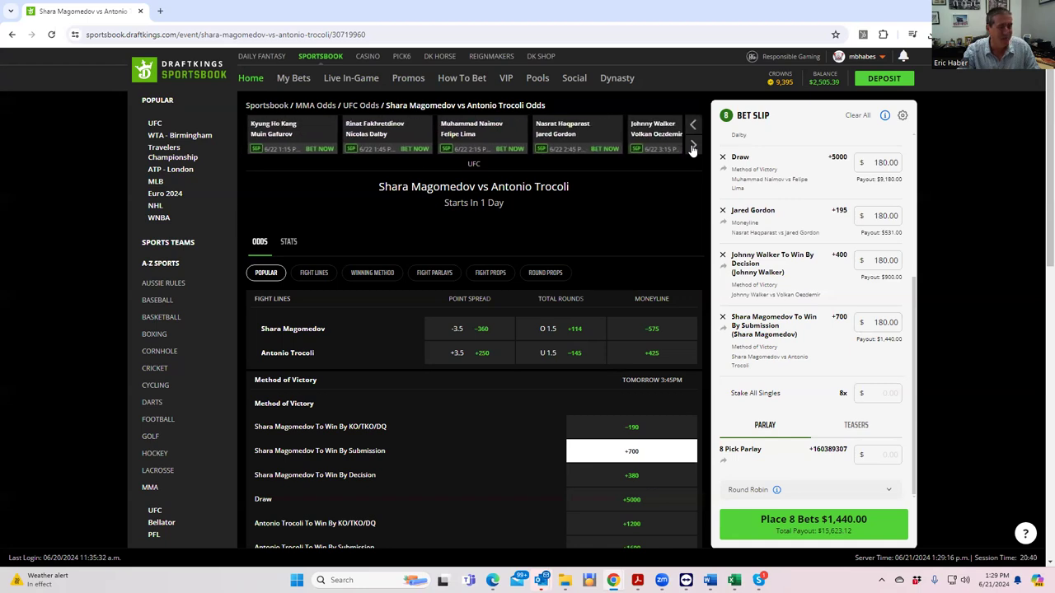
{"action": "left_click", "coordinate": [693, 145]}
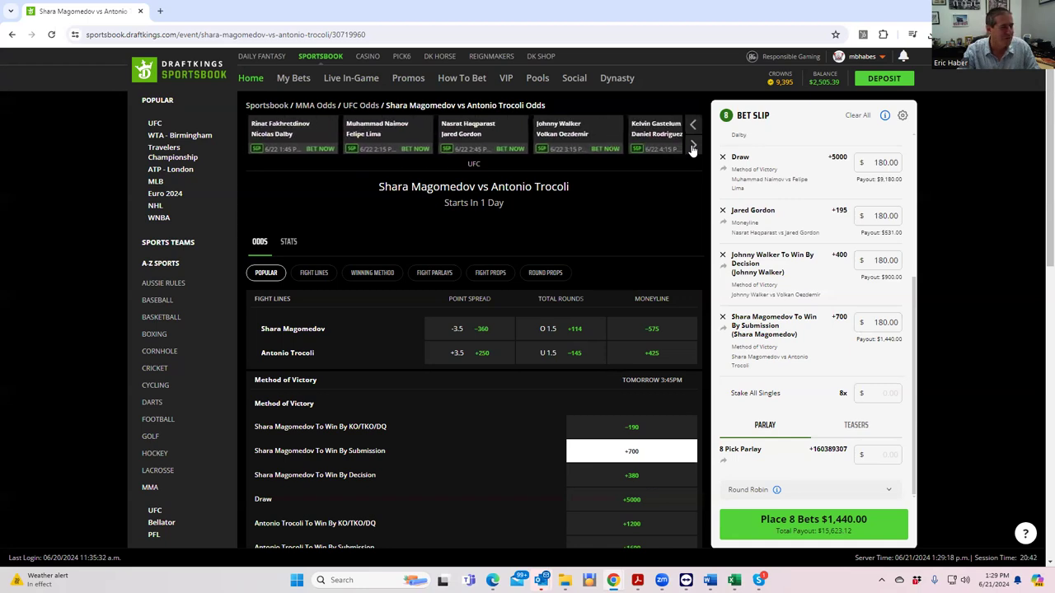
{"action": "left_click", "coordinate": [693, 146]}
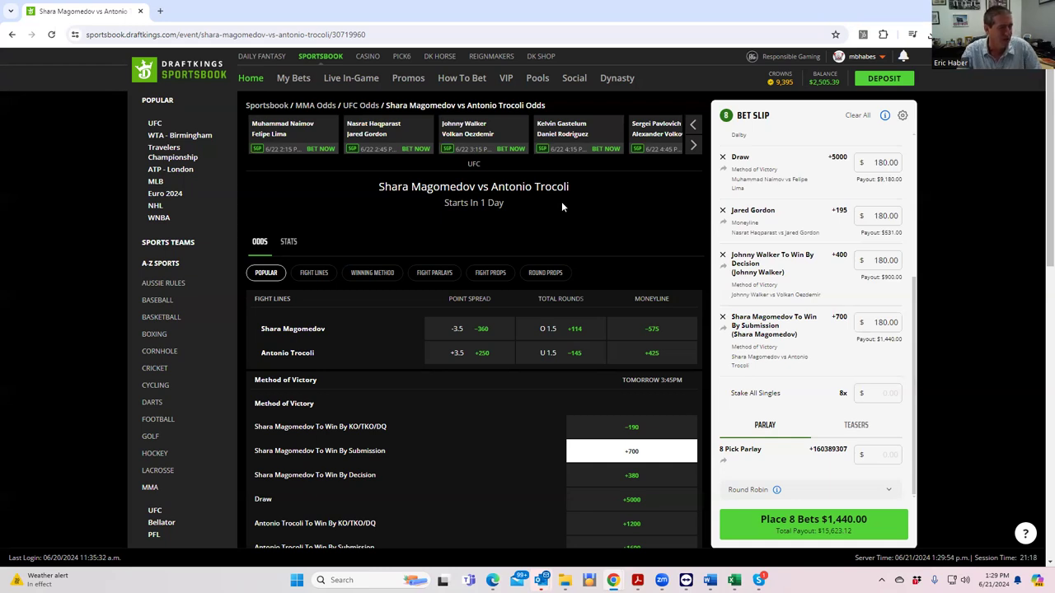
{"action": "left_click", "coordinate": [561, 130]}
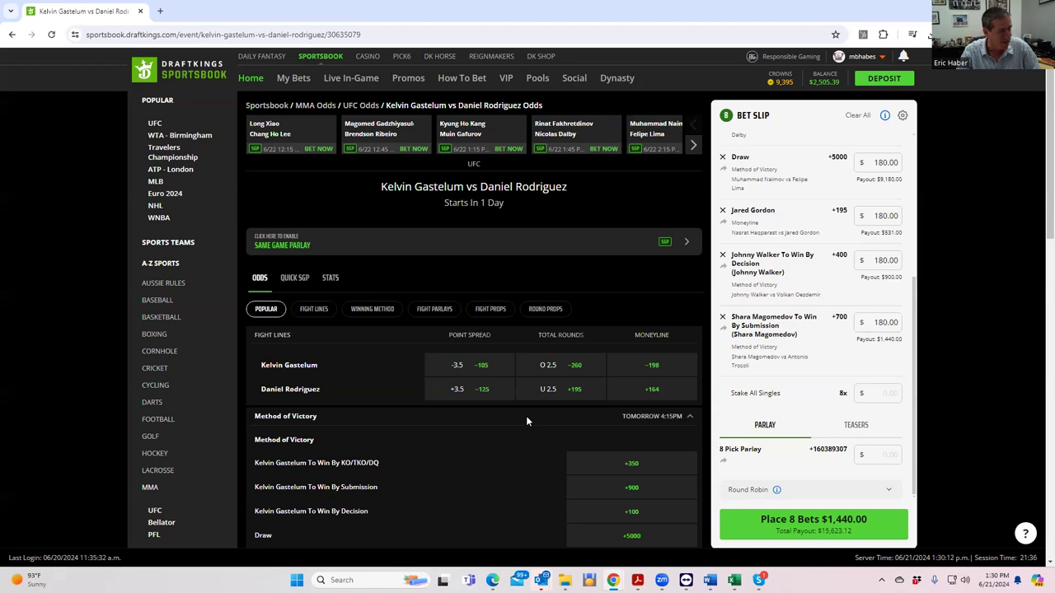
{"action": "left_click", "coordinate": [534, 310]}
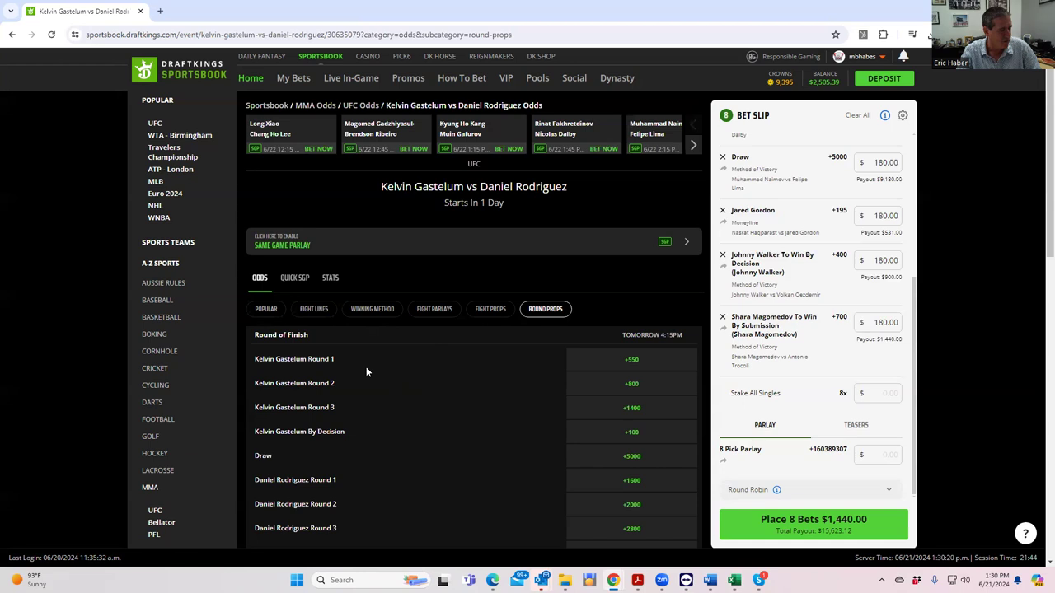
{"action": "left_click", "coordinate": [369, 311]}
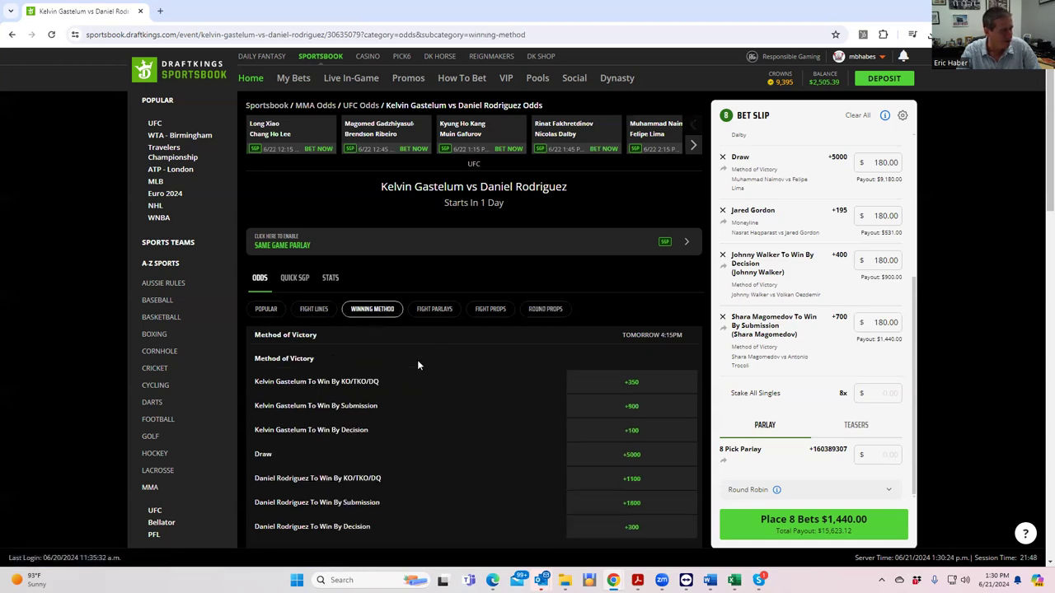
{"action": "scroll", "coordinate": [465, 451], "scroll_direction": "down", "scroll_amount": 2}
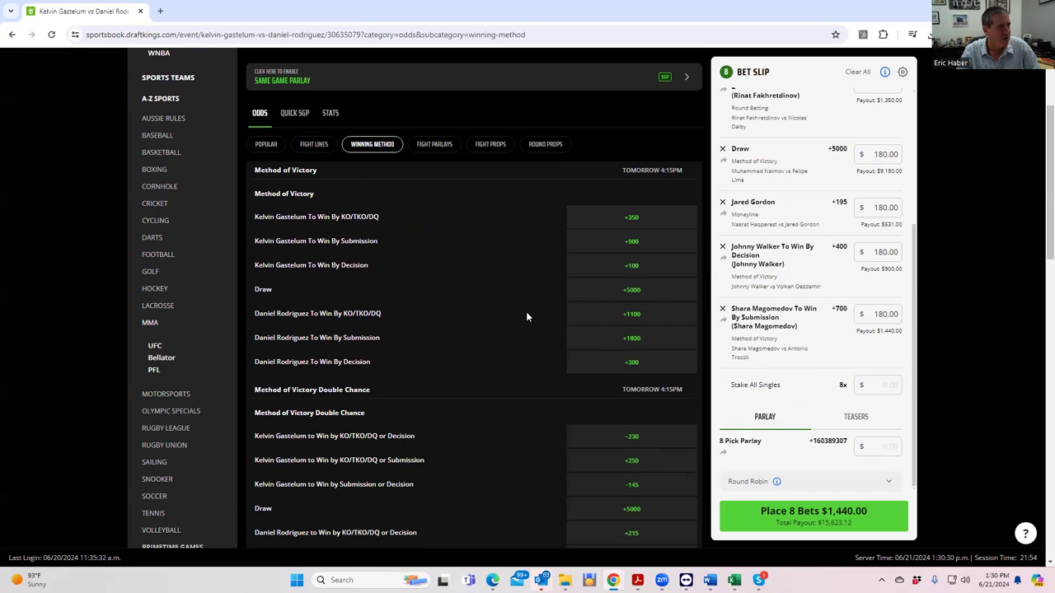
{"action": "scroll", "coordinate": [518, 297], "scroll_direction": "up", "scroll_amount": 2}
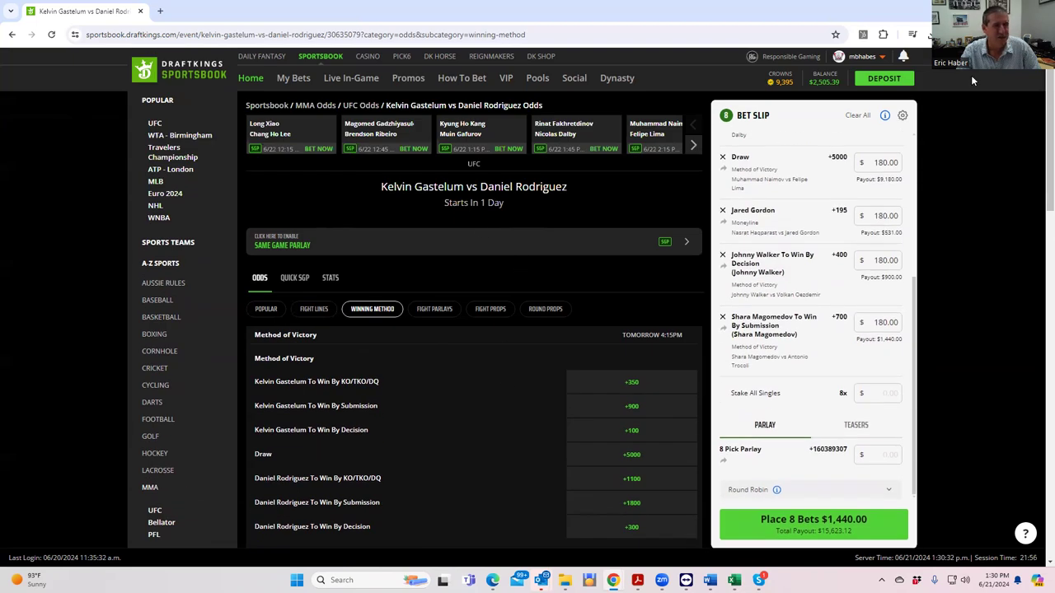
- Open fightodds.io in a new browser tab and display Kelvin Gastelum's fighter information page
{"action": "left_click", "coordinate": [1040, 34]}
{"action": "left_click", "coordinate": [891, 85]}
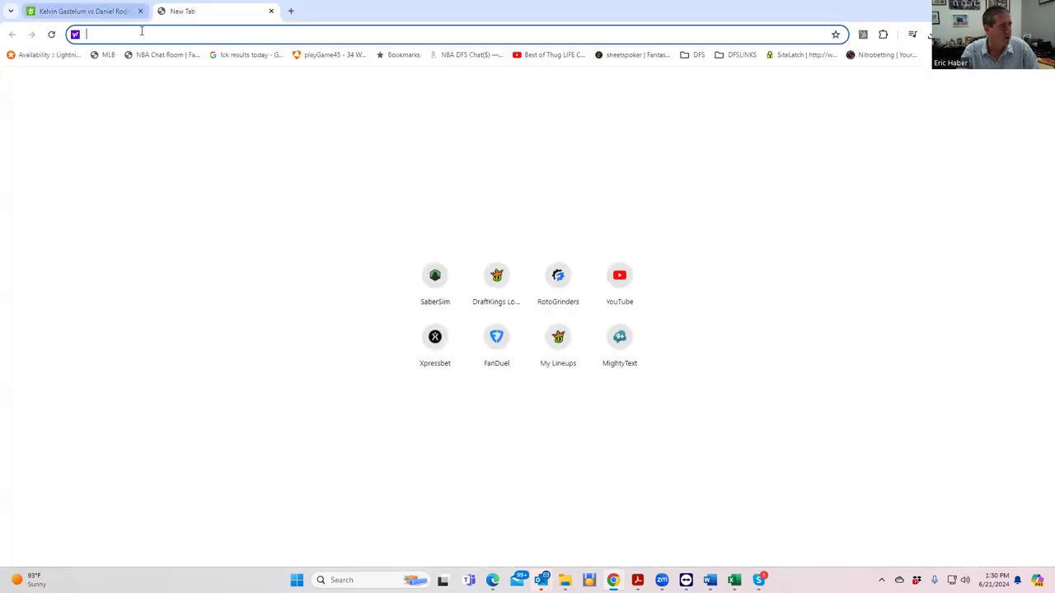
{"action": "type", "text": "figh"}
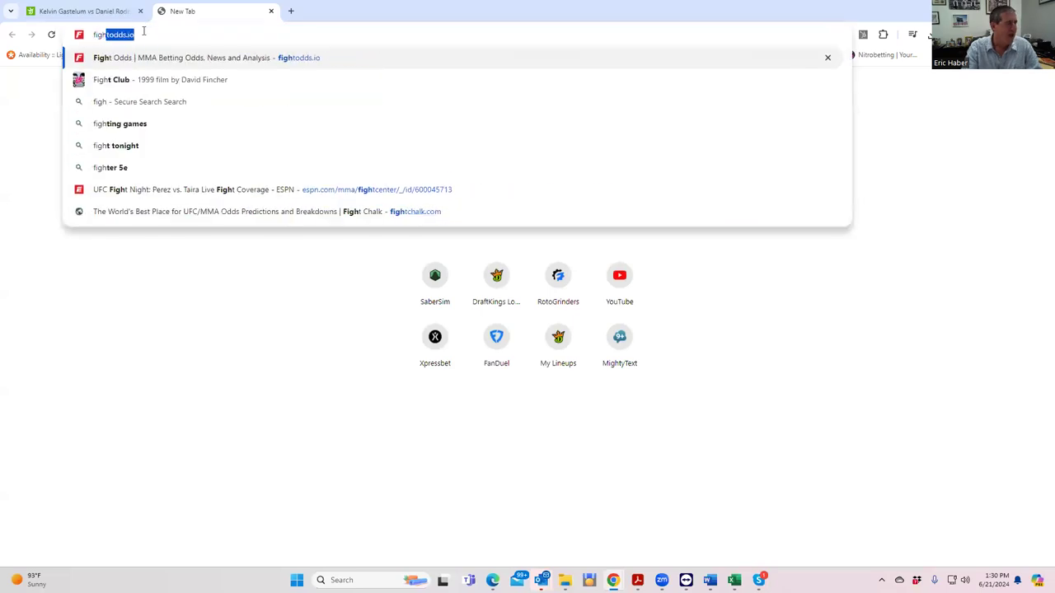
{"action": "left_click", "coordinate": [157, 63]}
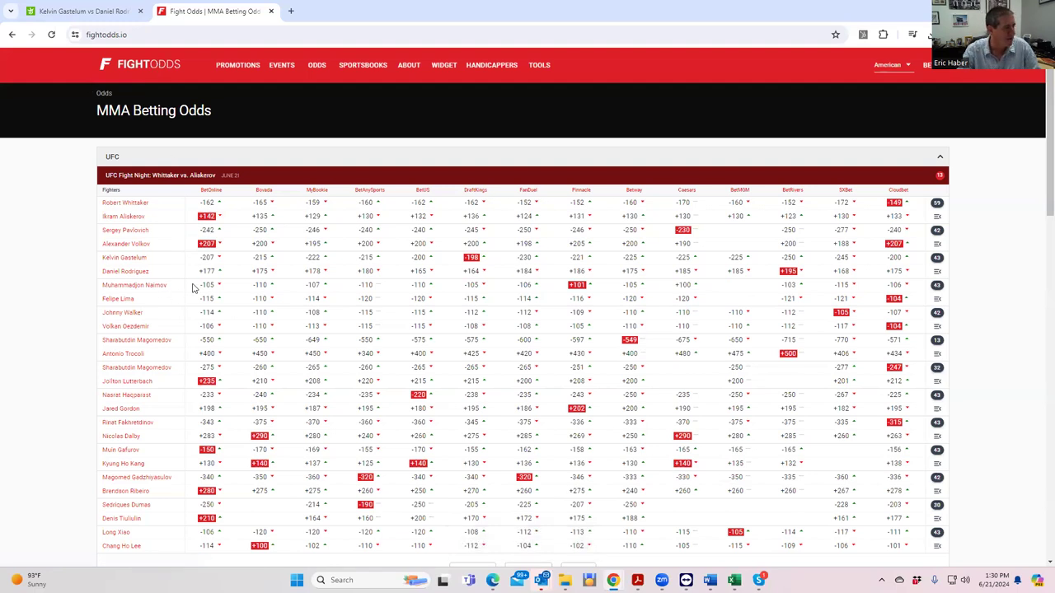
{"action": "left_click", "coordinate": [125, 258]}
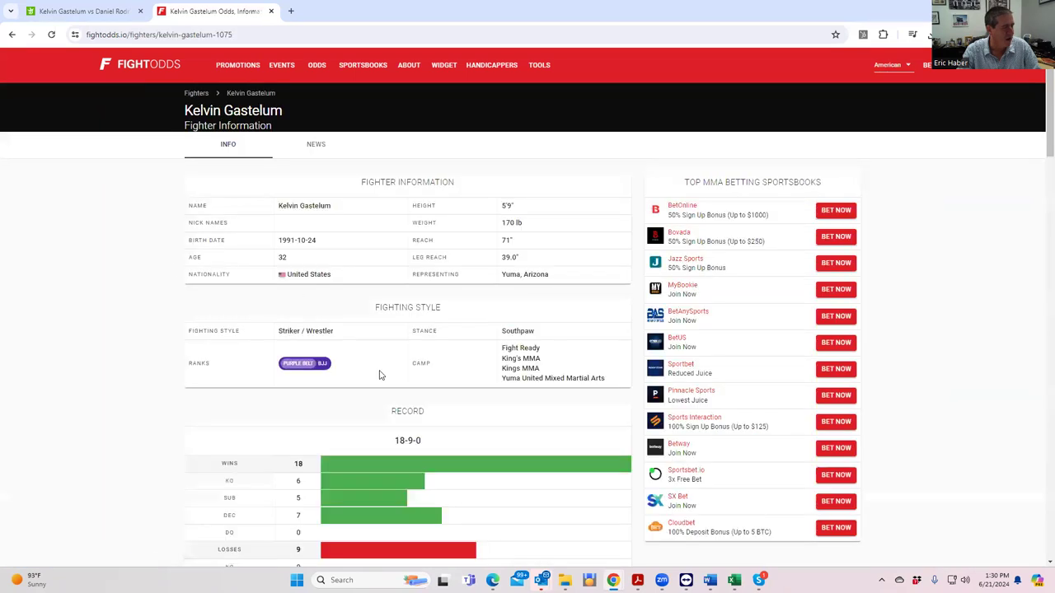
- Examine Kelvin Gastelum's fight history for the result, method and round of his past fights
{"action": "scroll", "coordinate": [379, 388], "scroll_direction": "down", "scroll_amount": 6}
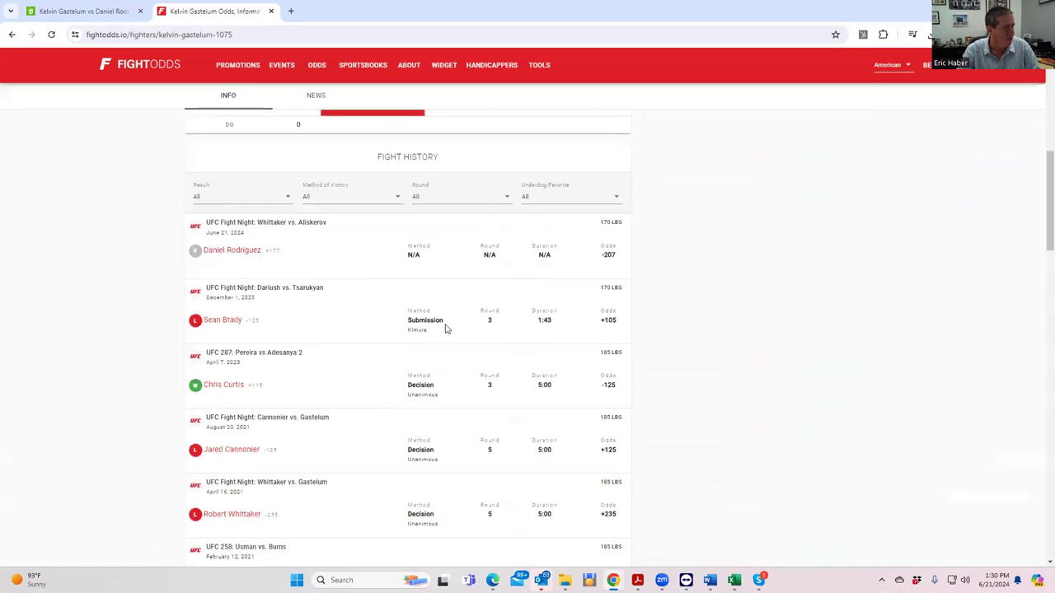
{"action": "scroll", "coordinate": [432, 392], "scroll_direction": "down", "scroll_amount": 1}
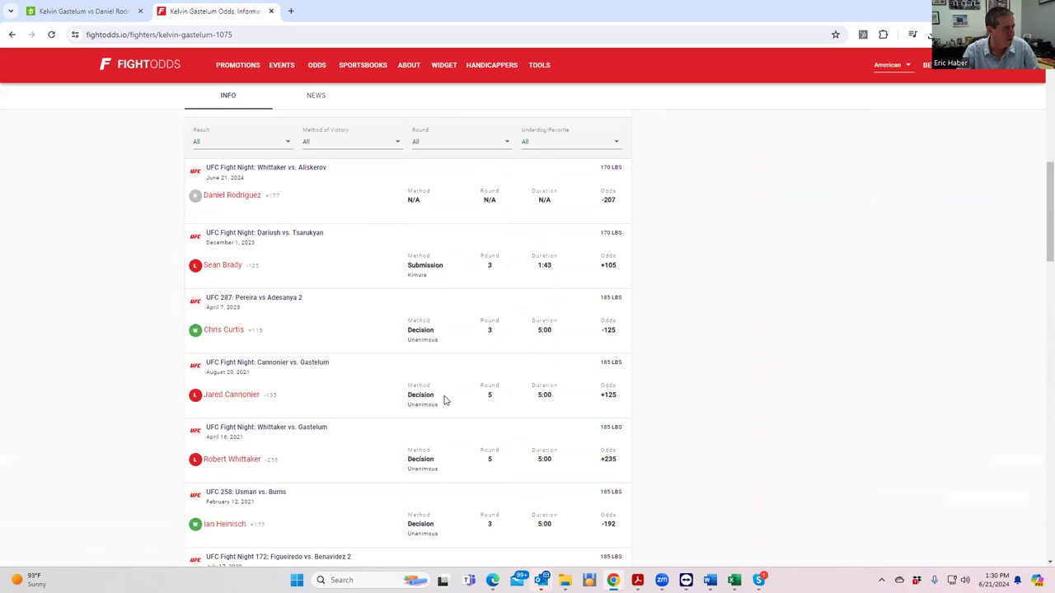
{"action": "scroll", "coordinate": [443, 398], "scroll_direction": "down", "scroll_amount": 1}
{"action": "scroll", "coordinate": [437, 406], "scroll_direction": "down", "scroll_amount": 2}
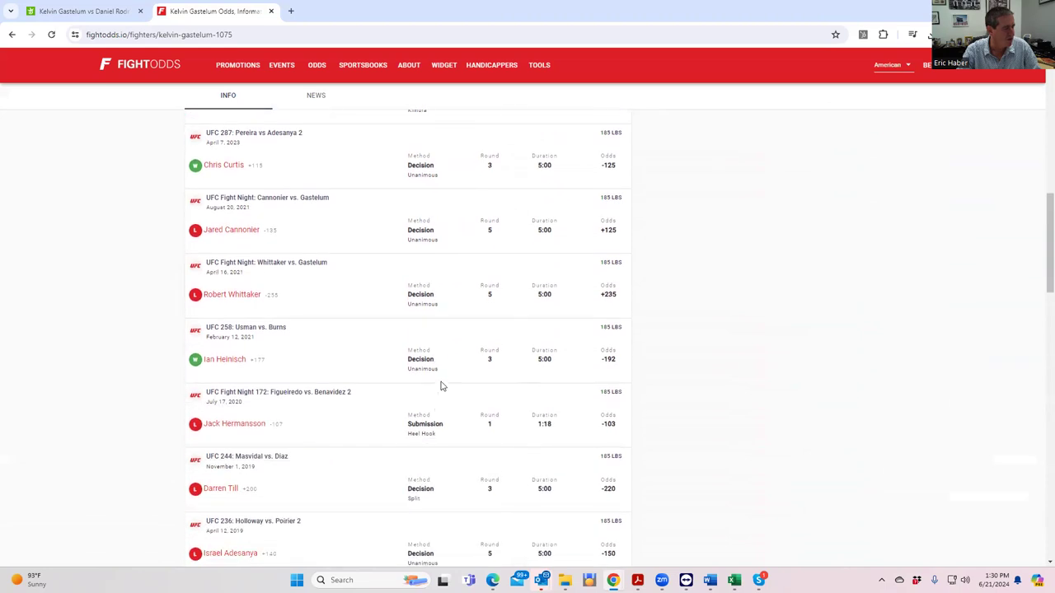
{"action": "scroll", "coordinate": [441, 379], "scroll_direction": "down", "scroll_amount": 2}
{"action": "scroll", "coordinate": [436, 336], "scroll_direction": "down", "scroll_amount": 2}
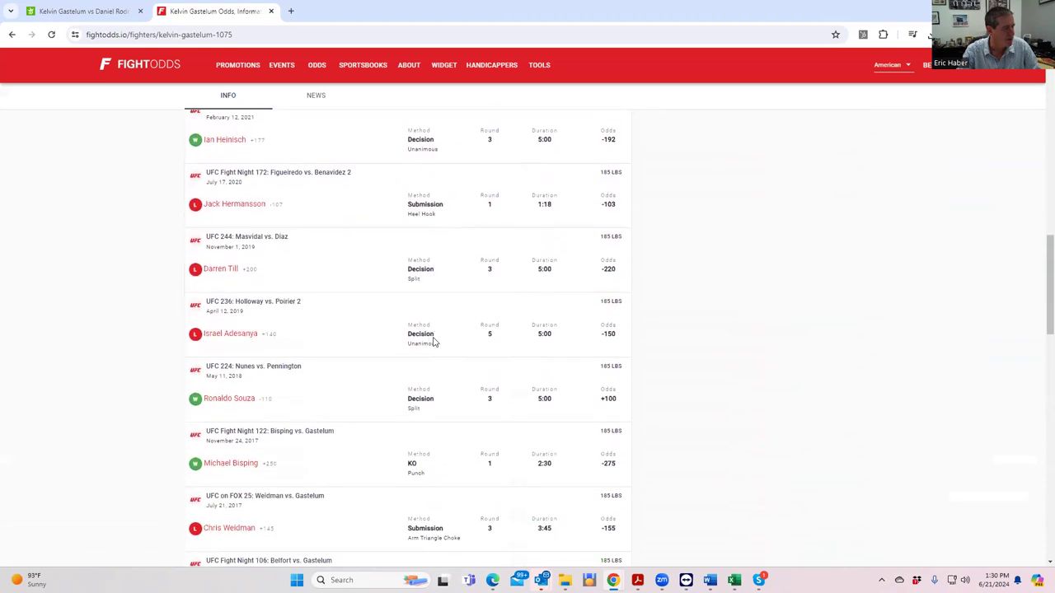
{"action": "scroll", "coordinate": [437, 315], "scroll_direction": "down", "scroll_amount": 1}
{"action": "scroll", "coordinate": [437, 324], "scroll_direction": "down", "scroll_amount": 2}
{"action": "scroll", "coordinate": [431, 336], "scroll_direction": "down", "scroll_amount": 1}
{"action": "scroll", "coordinate": [431, 339], "scroll_direction": "down", "scroll_amount": 2}
{"action": "scroll", "coordinate": [433, 376], "scroll_direction": "down", "scroll_amount": 1}
{"action": "scroll", "coordinate": [433, 379], "scroll_direction": "down", "scroll_amount": 2}
{"action": "scroll", "coordinate": [433, 380], "scroll_direction": "down", "scroll_amount": 1}
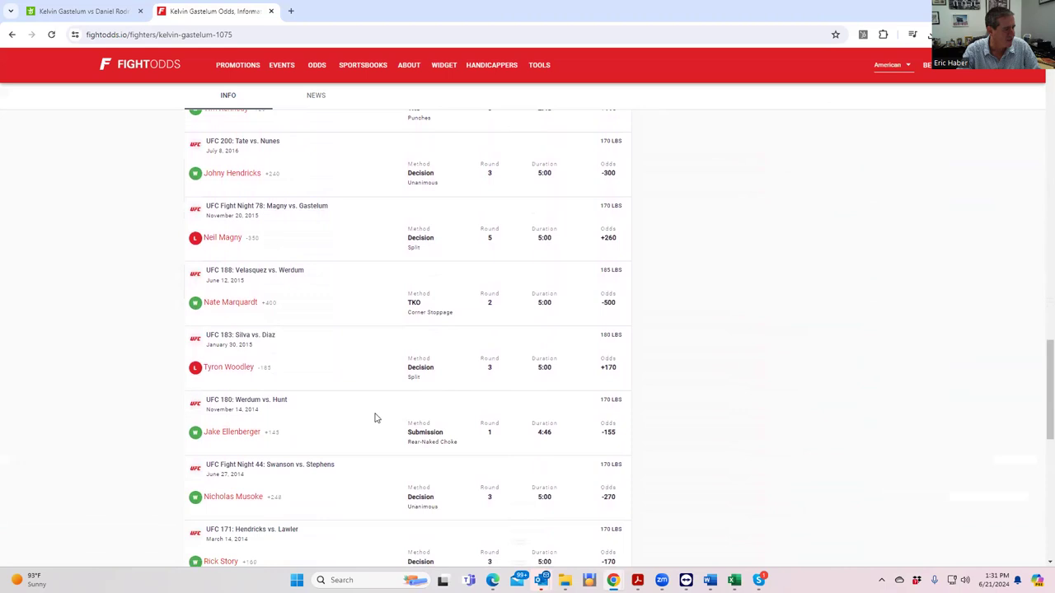
{"action": "scroll", "coordinate": [432, 422], "scroll_direction": "up", "scroll_amount": 20}
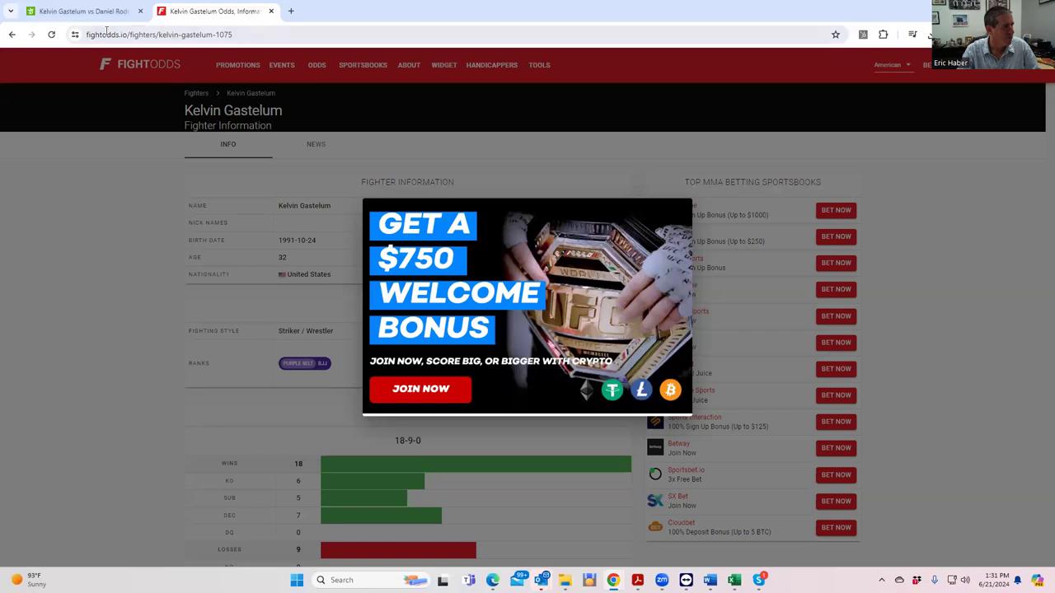
- Check the Gastelum vs Rodriguez winning method odds on DraftKings, and return to the FightOdds MMA odds list, dismissing the welcome bonus advert
{"action": "left_click", "coordinate": [85, 12]}
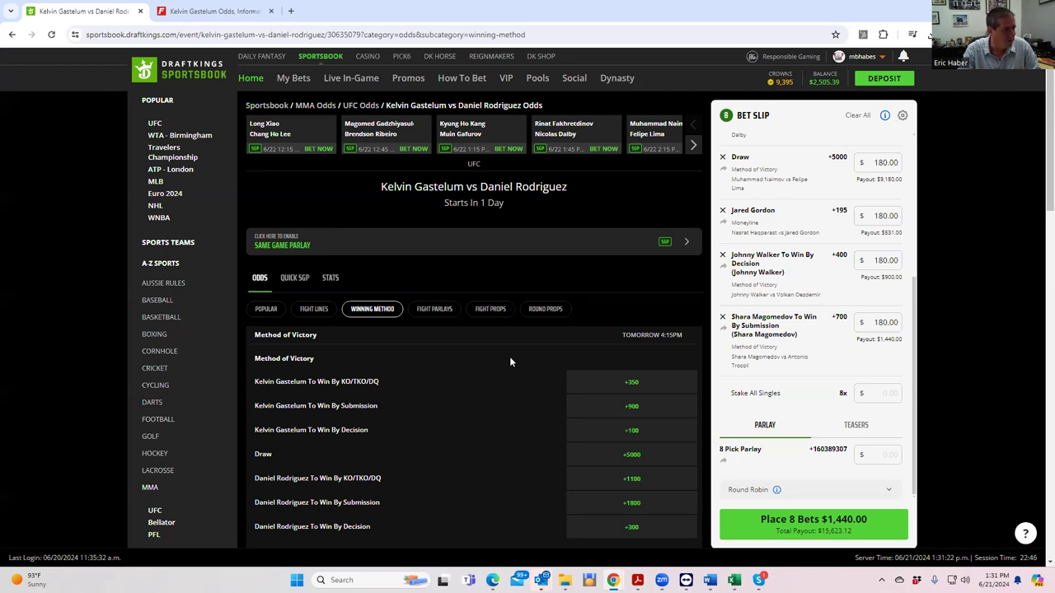
{"action": "scroll", "coordinate": [469, 383], "scroll_direction": "down", "scroll_amount": 2}
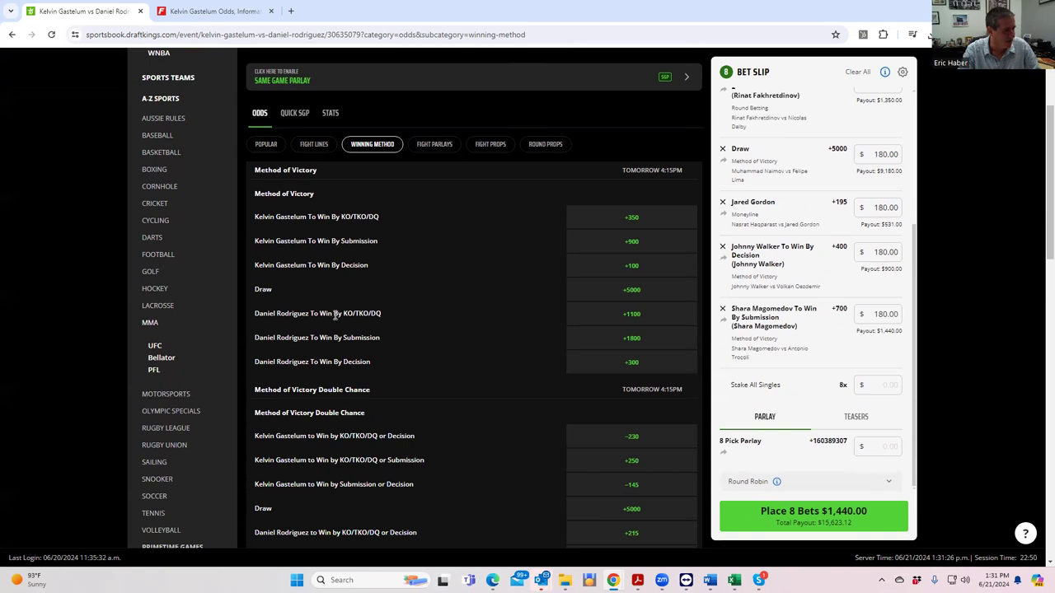
{"action": "left_click", "coordinate": [212, 11]}
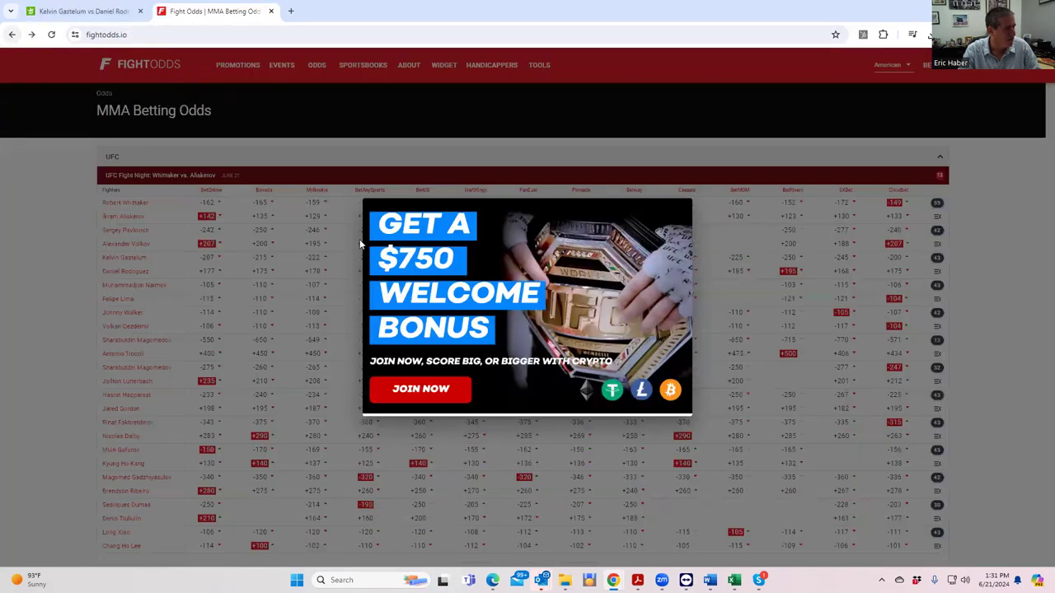
{"action": "left_click", "coordinate": [719, 237]}
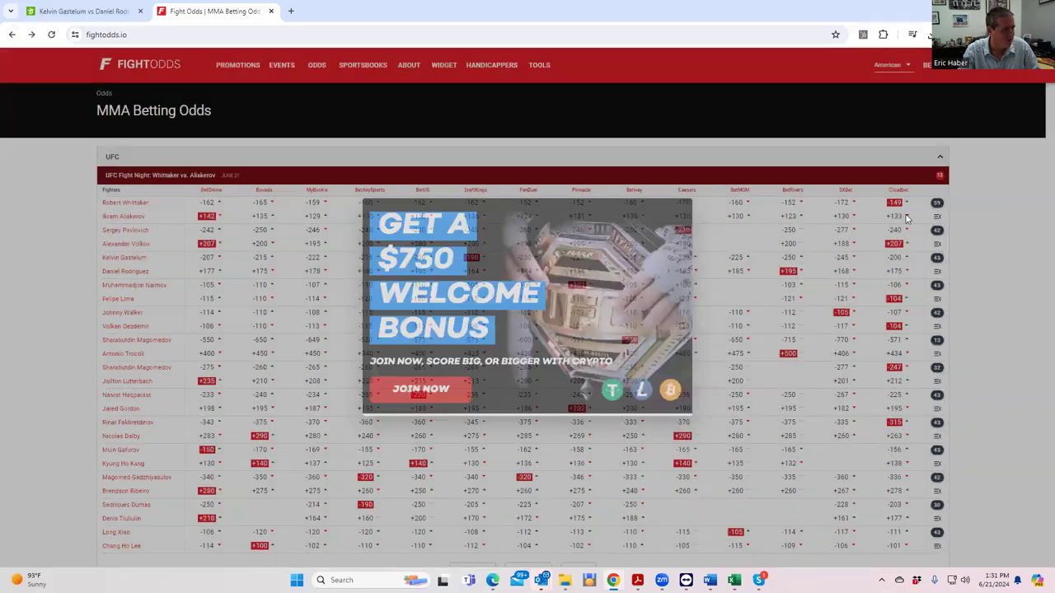
- Open Daniel Rodriguez's fighter page on FightOdds and examine the result, method and round of his past fights
{"action": "left_click", "coordinate": [135, 273]}
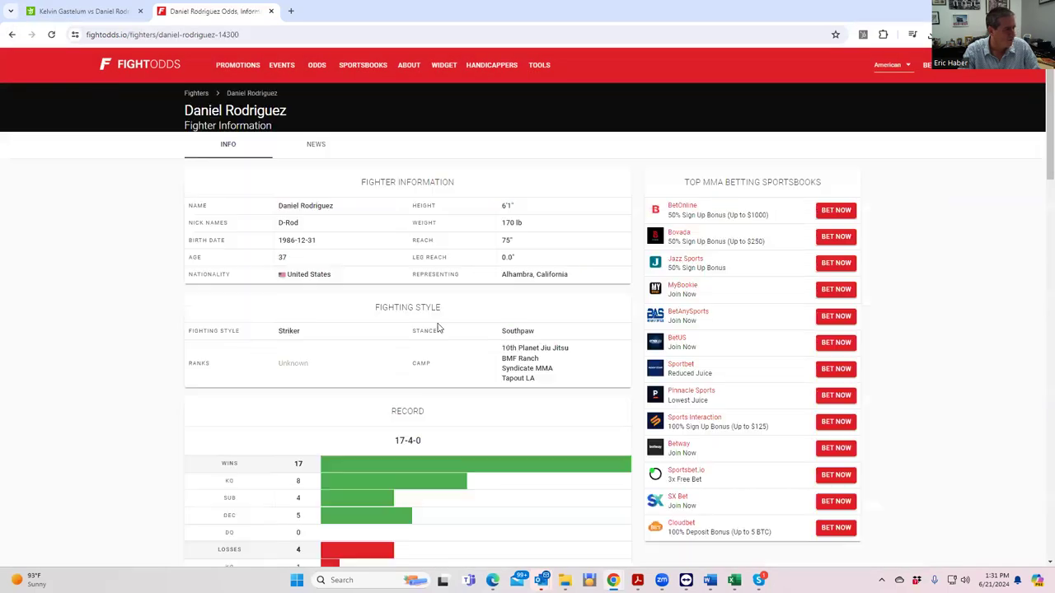
{"action": "scroll", "coordinate": [442, 400], "scroll_direction": "down", "scroll_amount": 8}
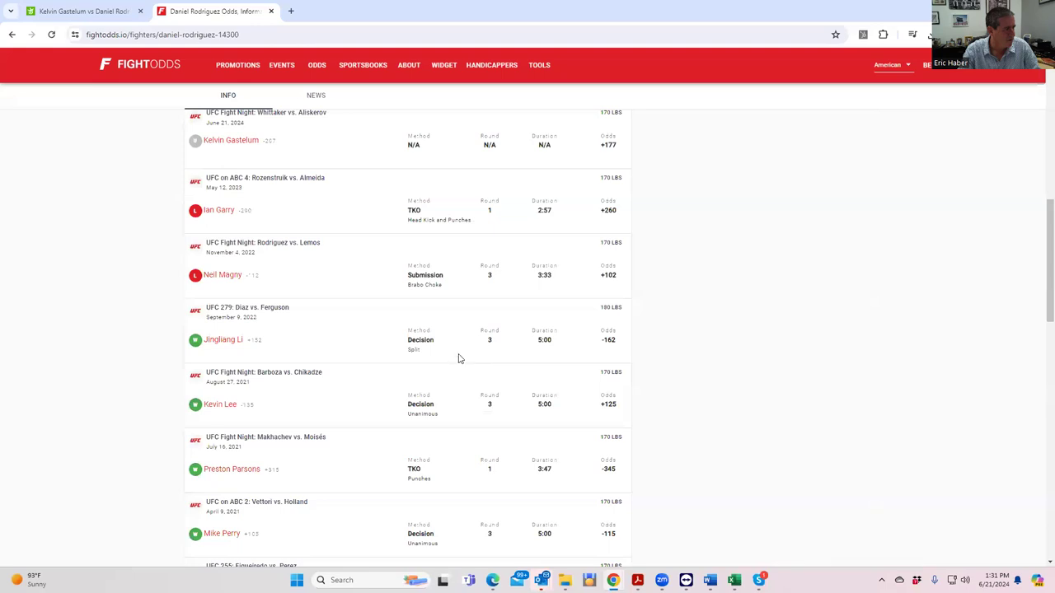
{"action": "scroll", "coordinate": [434, 461], "scroll_direction": "down", "scroll_amount": 3}
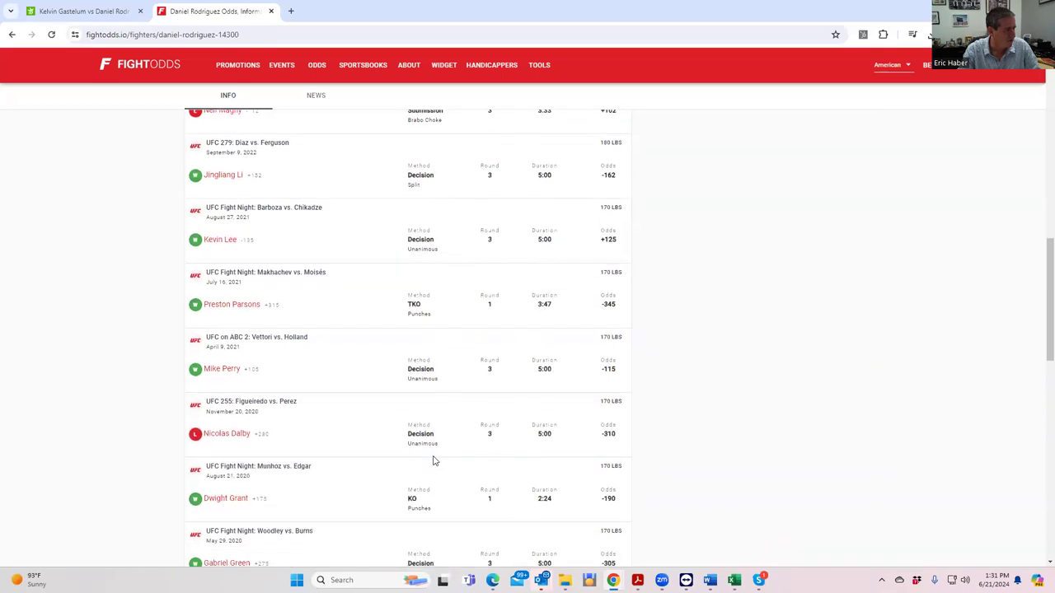
{"action": "scroll", "coordinate": [434, 460], "scroll_direction": "down", "scroll_amount": 3}
{"action": "scroll", "coordinate": [437, 455], "scroll_direction": "down", "scroll_amount": 2}
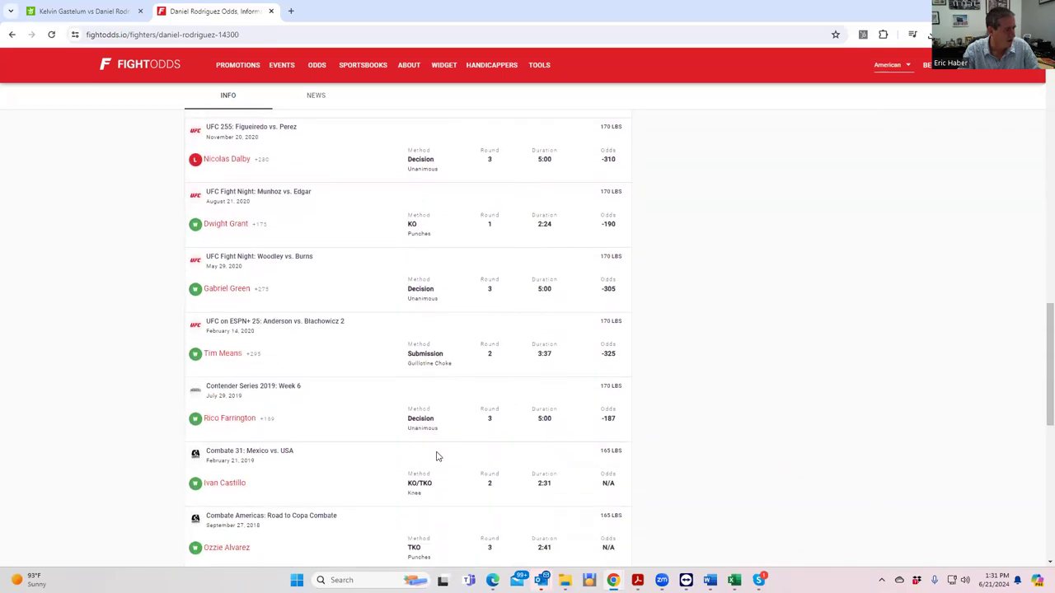
{"action": "scroll", "coordinate": [449, 449], "scroll_direction": "down", "scroll_amount": 4}
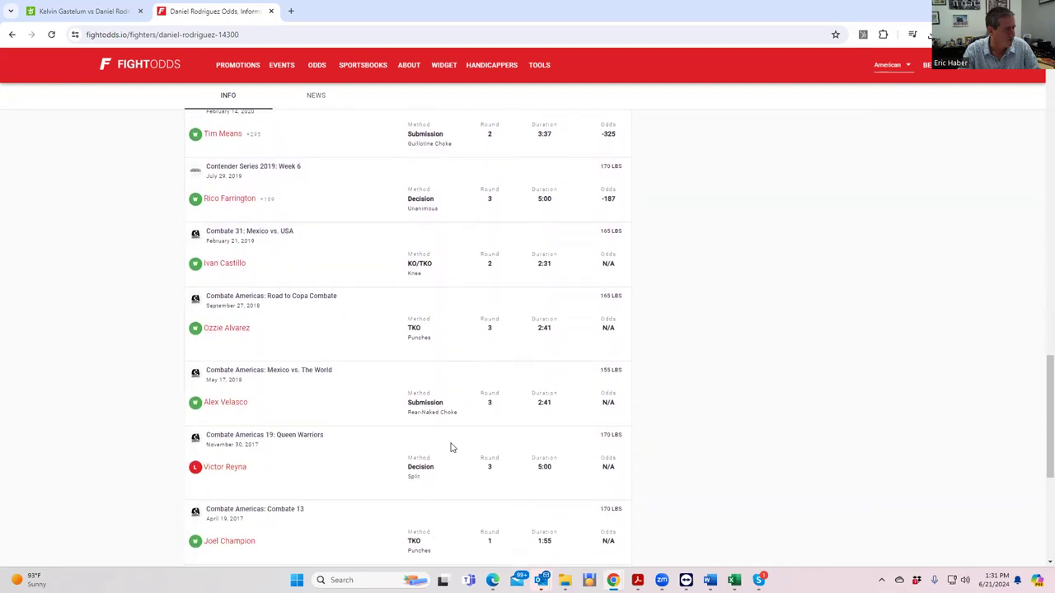
{"action": "scroll", "coordinate": [450, 448], "scroll_direction": "down", "scroll_amount": 2}
{"action": "scroll", "coordinate": [450, 447], "scroll_direction": "down", "scroll_amount": 2}
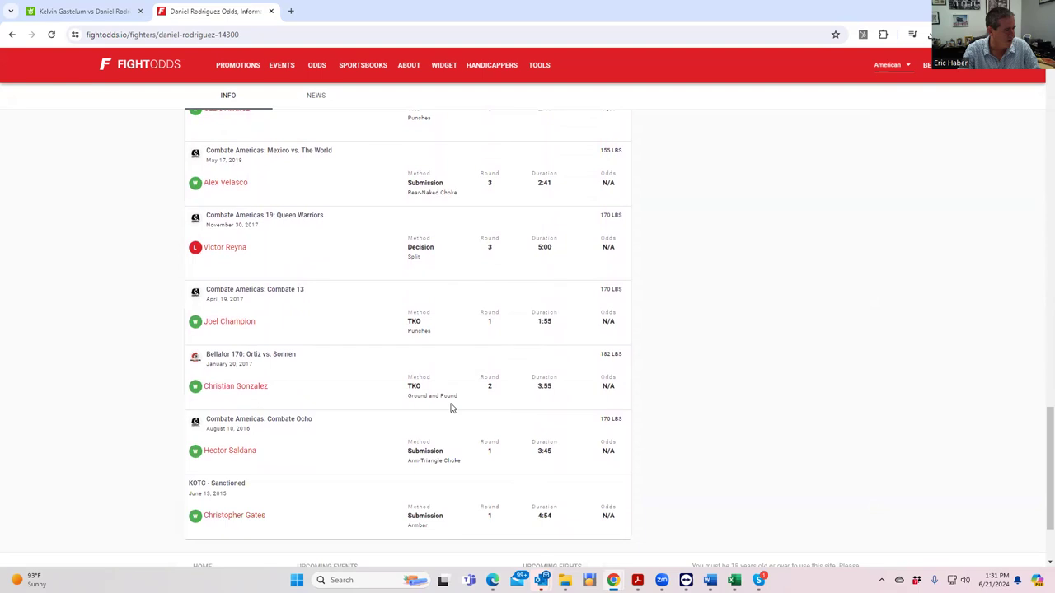
{"action": "scroll", "coordinate": [451, 407], "scroll_direction": "up", "scroll_amount": 15}
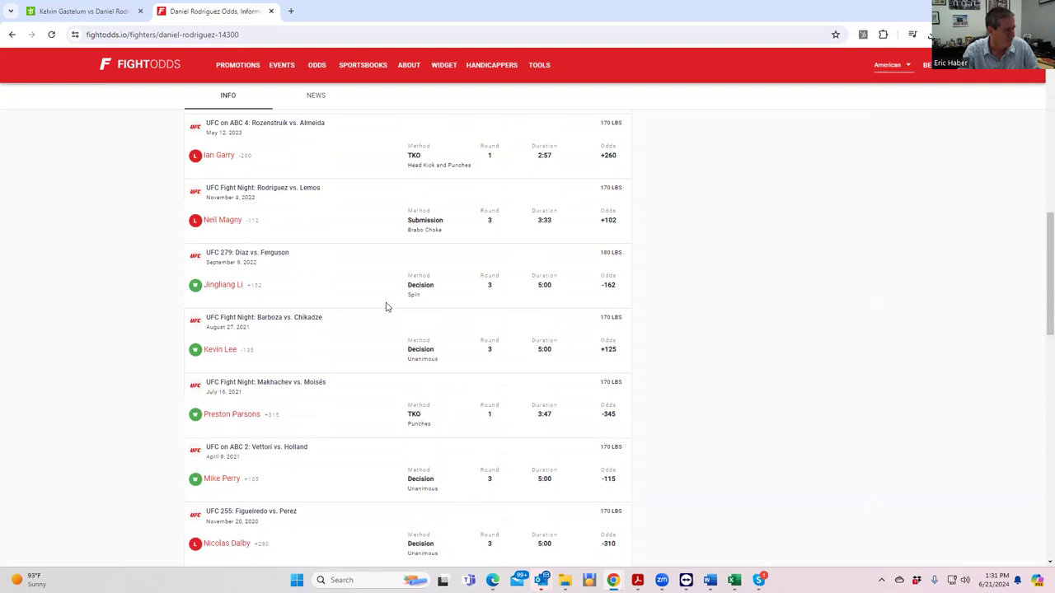
{"action": "scroll", "coordinate": [339, 276], "scroll_direction": "up", "scroll_amount": 2}
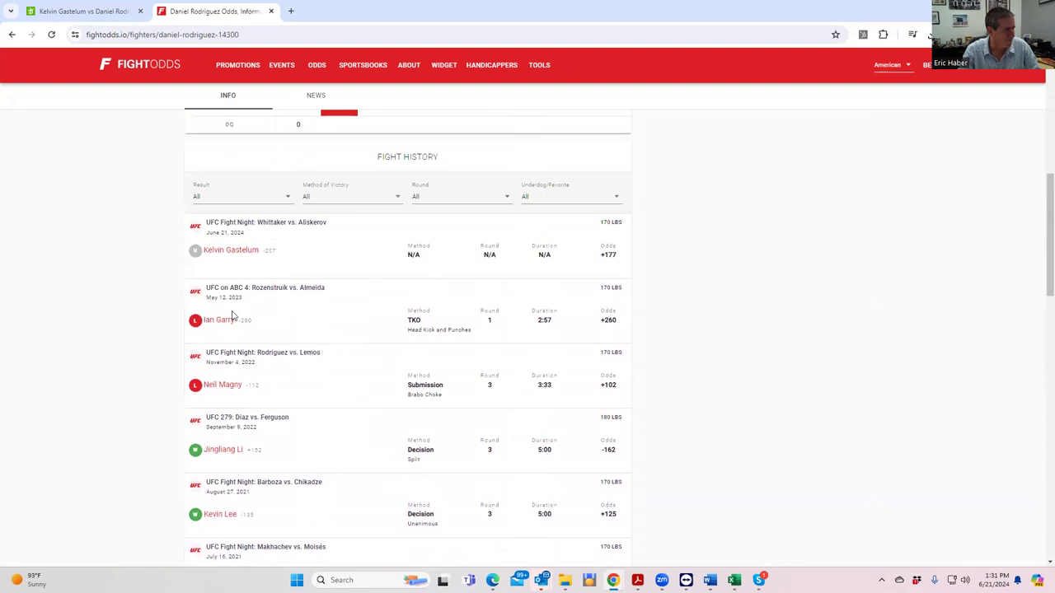
- Return to the Gastelum vs Rodriguez fight on DraftKings and review its round of finish and winning round odds
{"action": "left_click", "coordinate": [86, 11]}
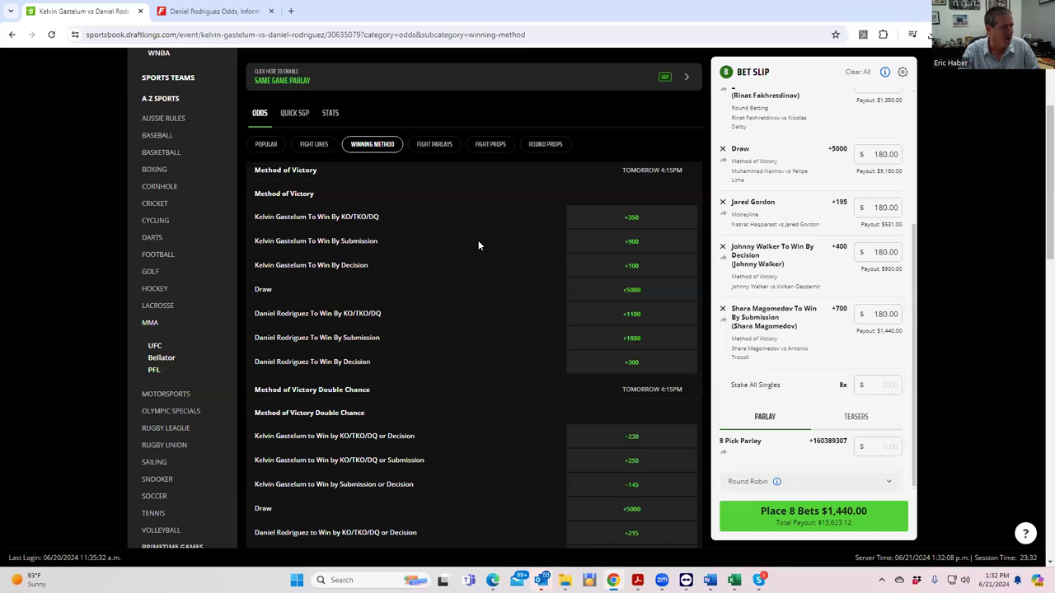
{"action": "scroll", "coordinate": [440, 221], "scroll_direction": "up", "scroll_amount": 2}
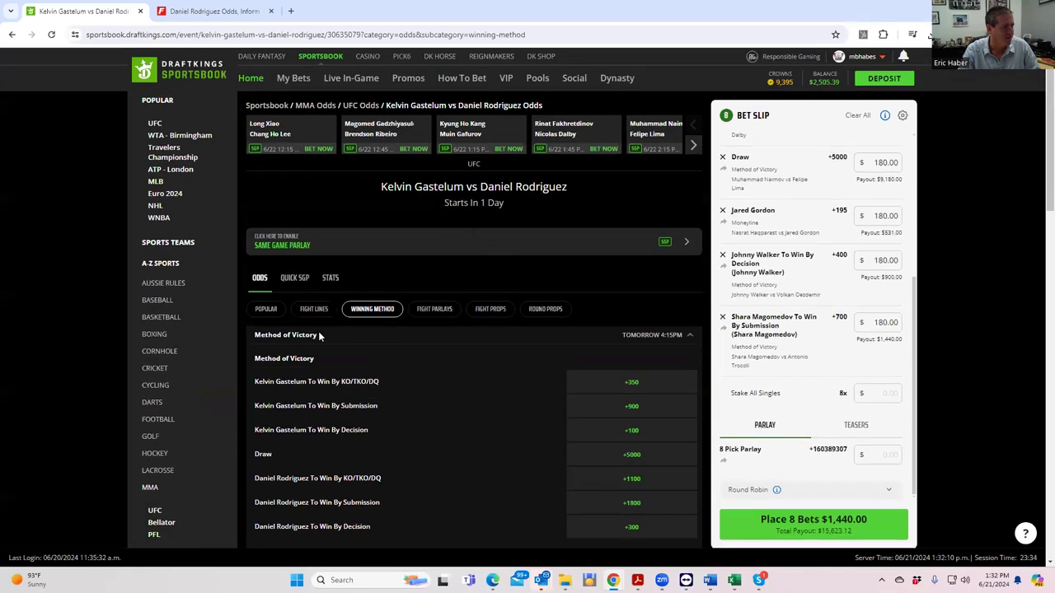
{"action": "left_click", "coordinate": [539, 316]}
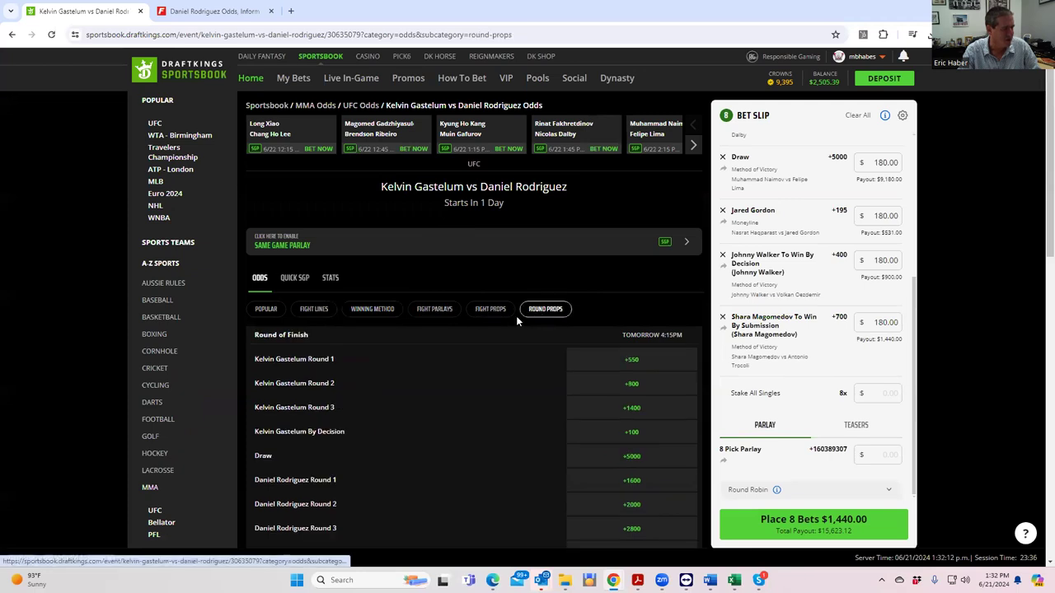
{"action": "scroll", "coordinate": [387, 417], "scroll_direction": "down", "scroll_amount": 1}
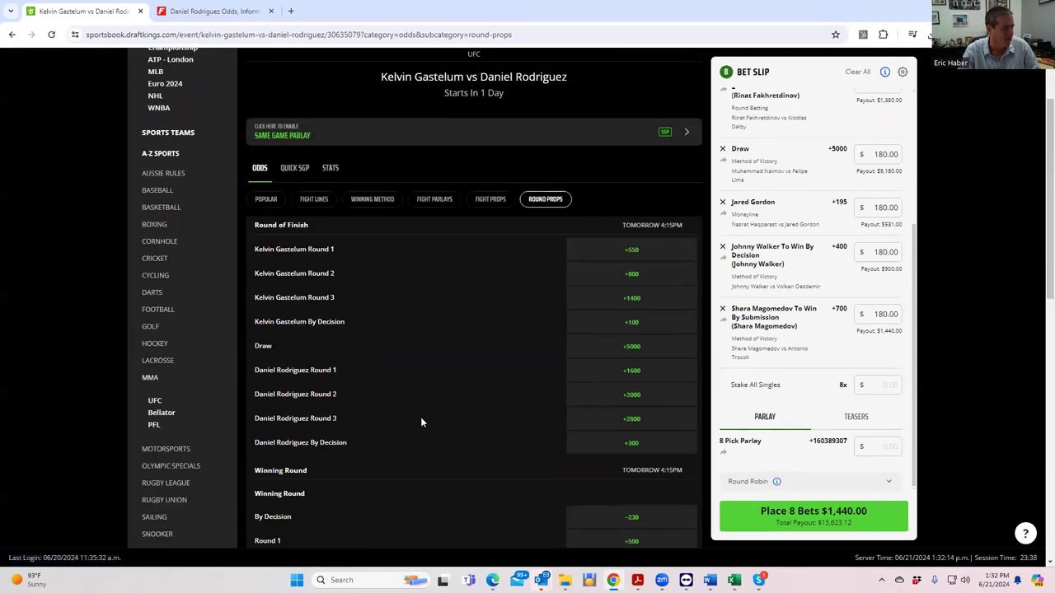
{"action": "scroll", "coordinate": [483, 381], "scroll_direction": "down", "scroll_amount": 1}
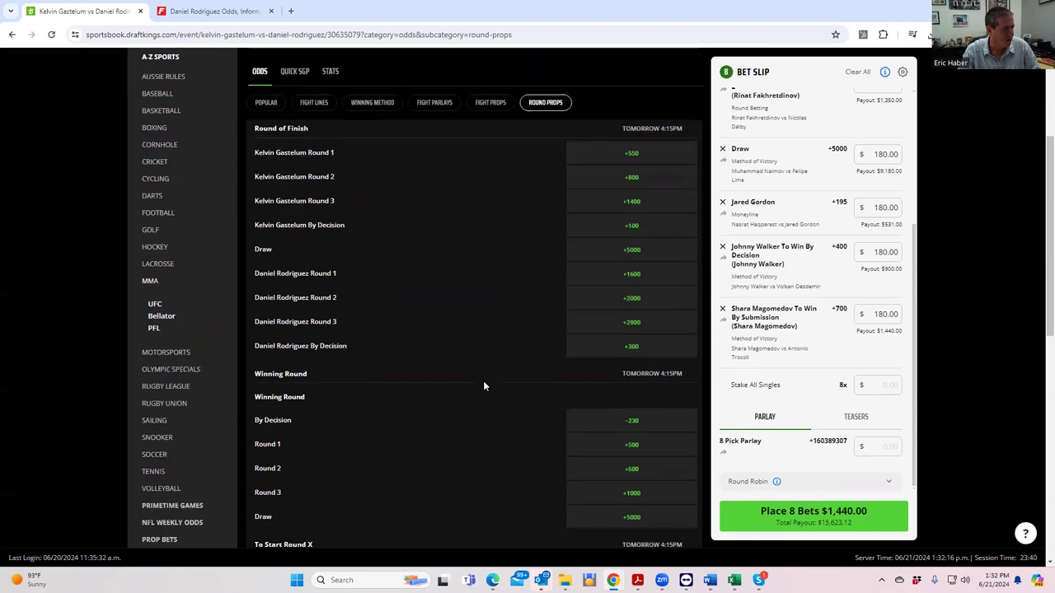
{"action": "scroll", "coordinate": [485, 355], "scroll_direction": "up", "scroll_amount": 2}
- Add "No" on Fight to Go the Distance for Gastelum vs Rodriguez to the bet slip with a $180 stake
{"action": "left_click", "coordinate": [490, 309]}
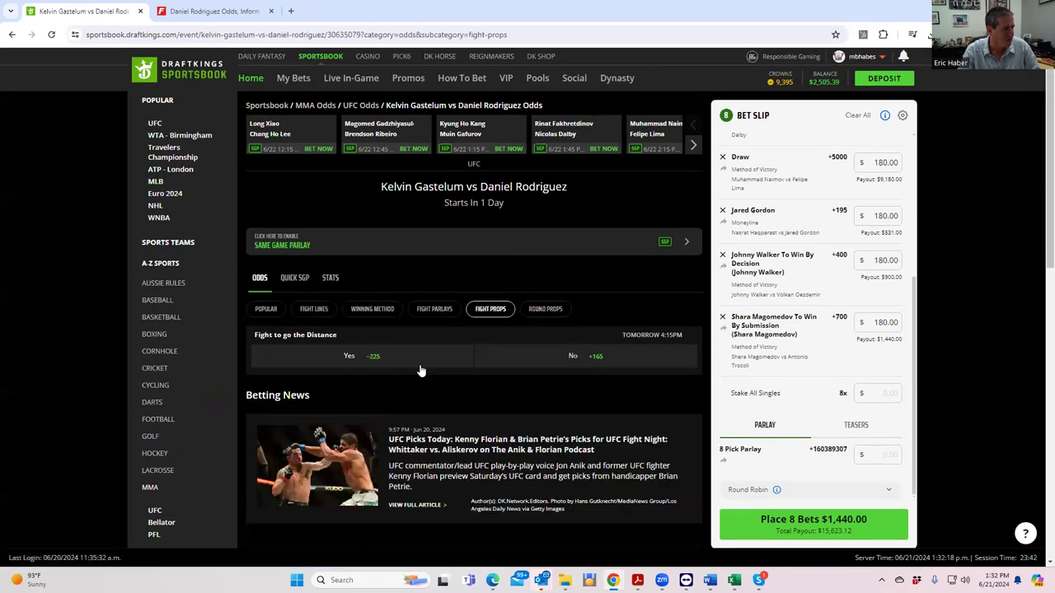
{"action": "left_click", "coordinate": [574, 357]}
{"action": "left_click", "coordinate": [881, 382]}
{"action": "type", "text": "180"}
{"action": "left_click", "coordinate": [841, 354]}
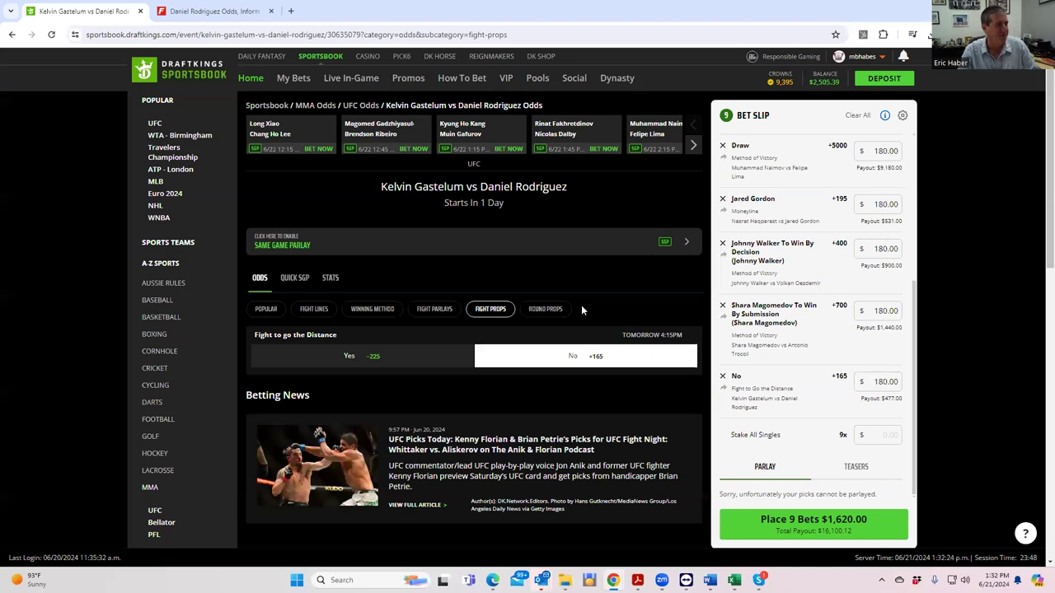
- Find and open the Sergei Pavlovich vs Alexander Volkov fight among the upcoming UFC events, dismissing the time reminder
{"action": "left_click", "coordinate": [693, 149]}
{"action": "left_click", "coordinate": [694, 149]}
{"action": "left_click", "coordinate": [693, 149]}
{"action": "left_click", "coordinate": [694, 150]}
{"action": "left_click", "coordinate": [693, 150]}
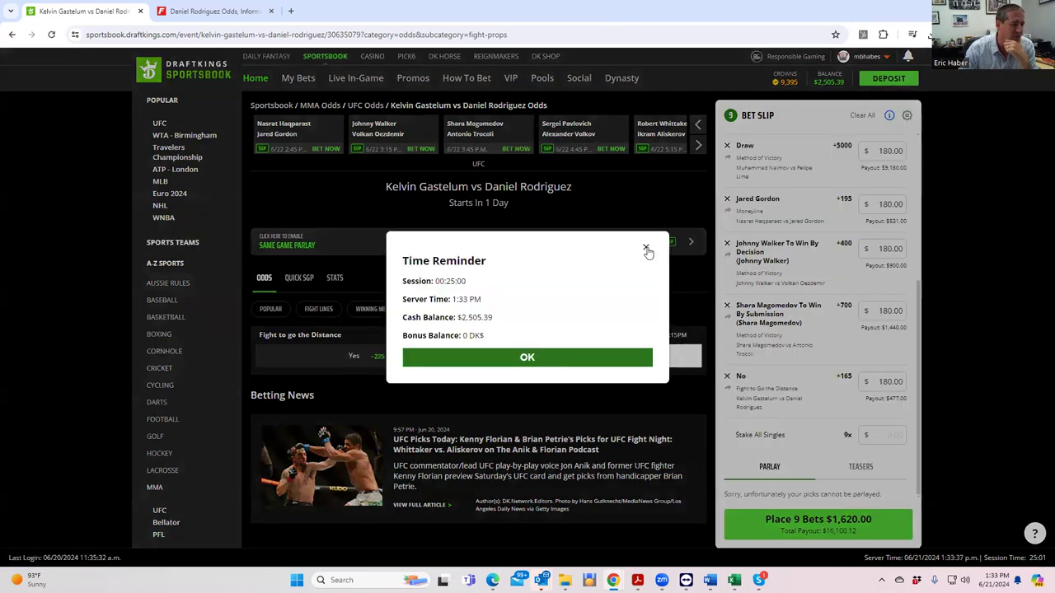
{"action": "left_click", "coordinate": [648, 249]}
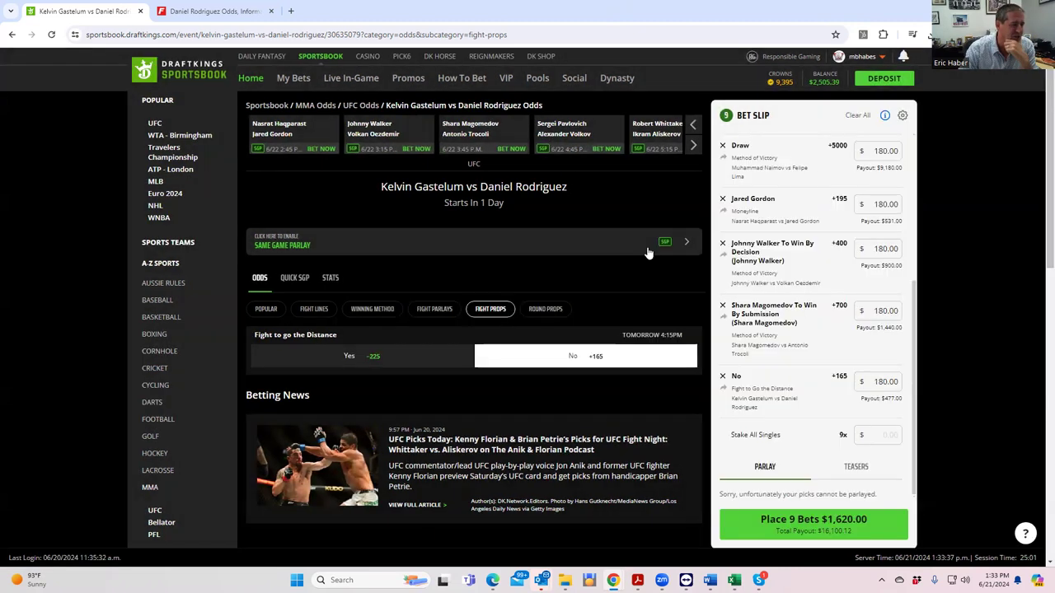
{"action": "left_click", "coordinate": [554, 127]}
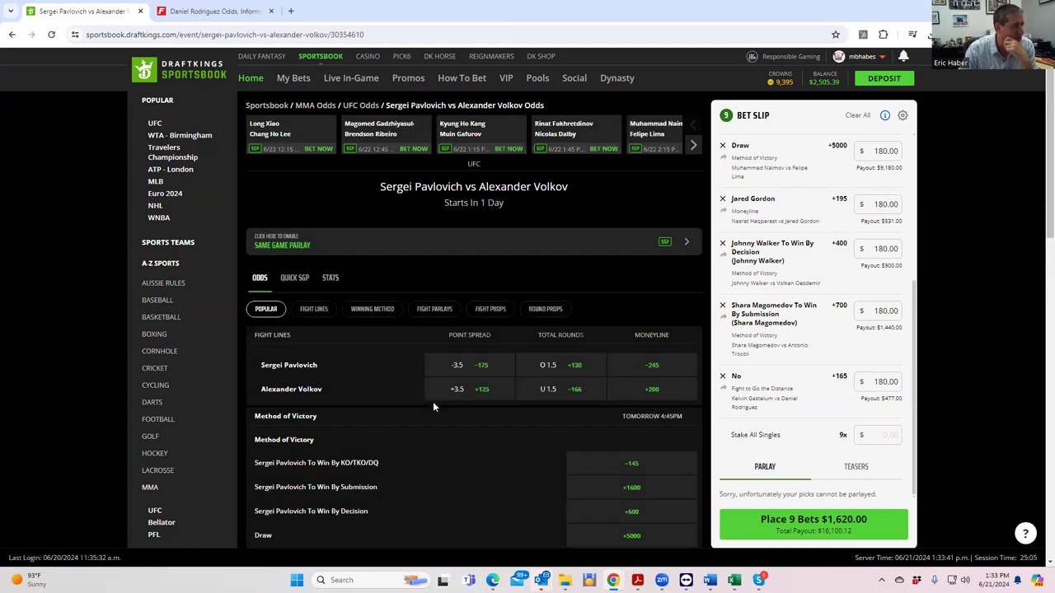
- Review the Pavlovich vs Volkov round props, fight lines and method of victory odds
{"action": "left_click", "coordinate": [543, 314]}
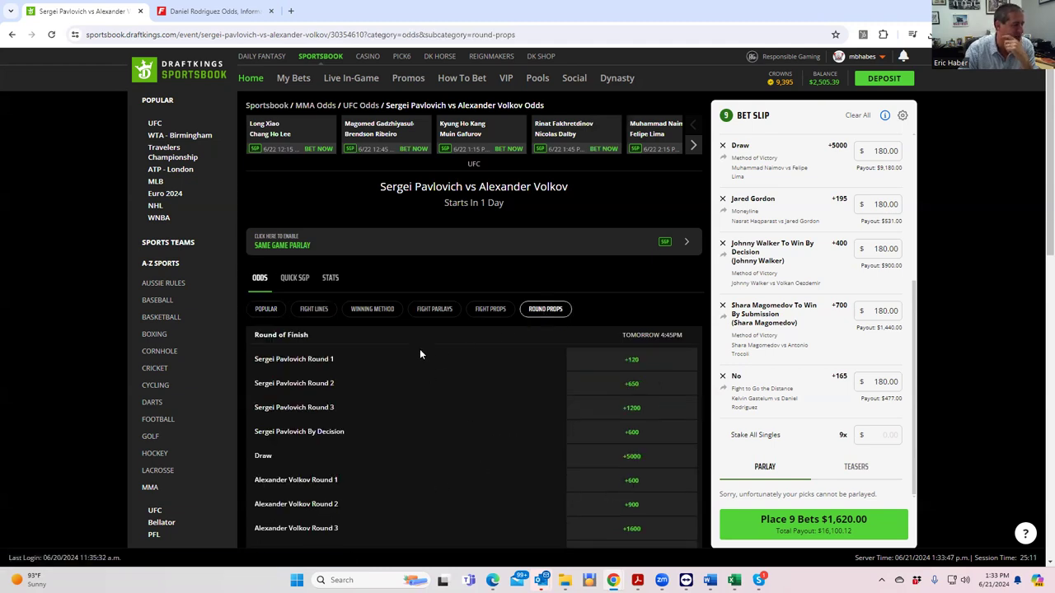
{"action": "left_click", "coordinate": [269, 309]}
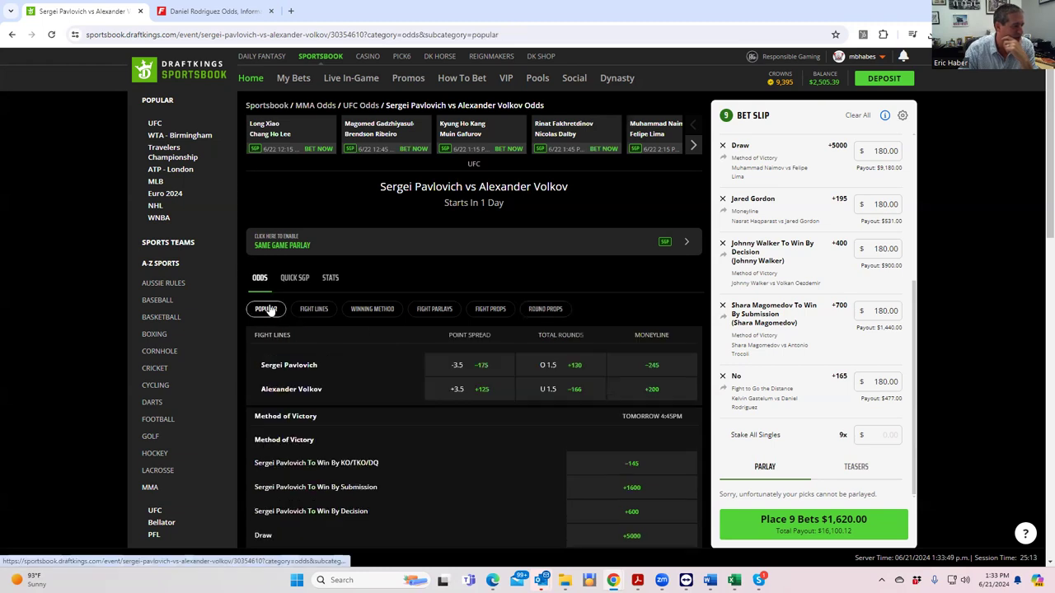
{"action": "scroll", "coordinate": [508, 430], "scroll_direction": "down", "scroll_amount": 2}
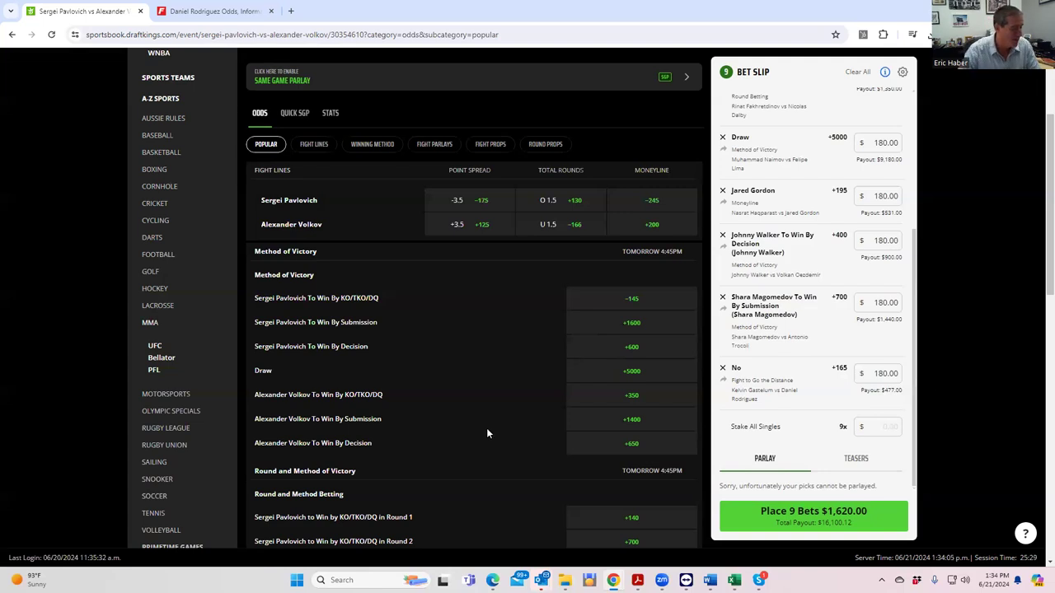
{"action": "scroll", "coordinate": [471, 443], "scroll_direction": "down", "scroll_amount": 1}
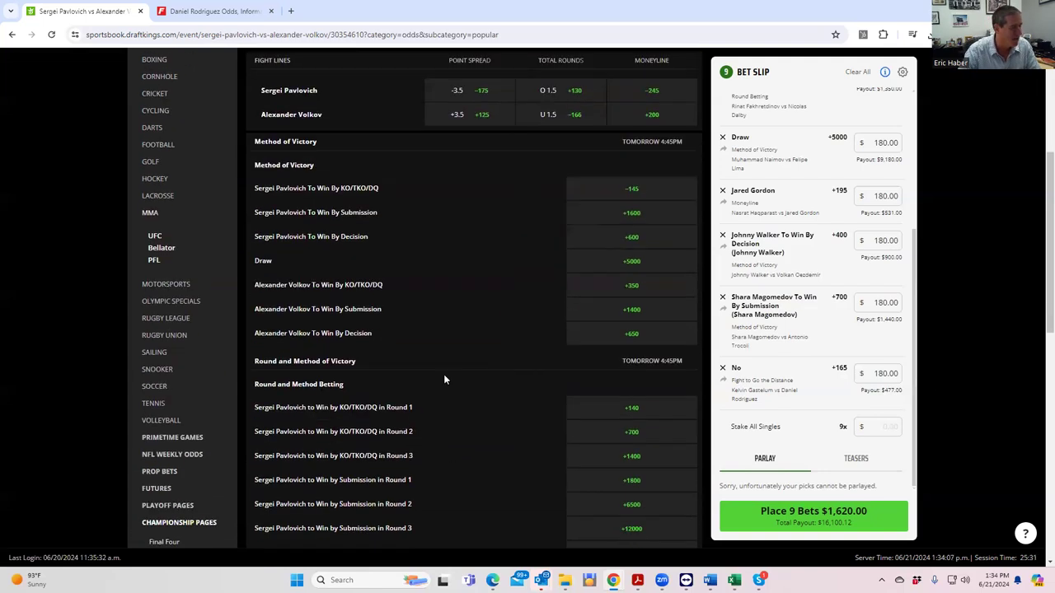
{"action": "scroll", "coordinate": [521, 232], "scroll_direction": "up", "scroll_amount": 1}
- Add Sergei Pavlovich Round 2 from the Round of Finish odds to the bet slip with a $180 stake
{"action": "left_click", "coordinate": [540, 145]}
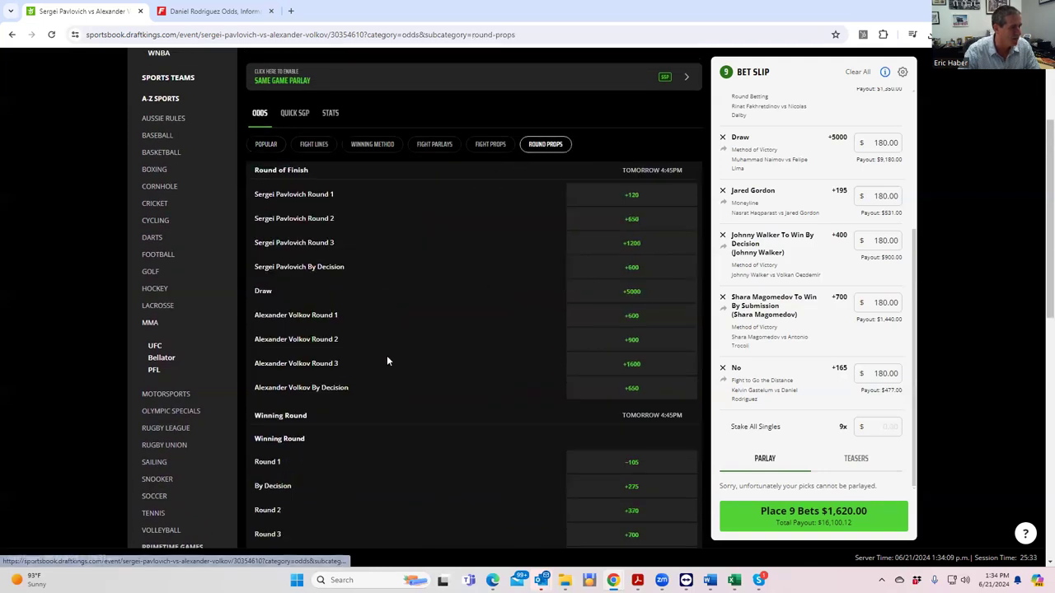
{"action": "scroll", "coordinate": [428, 413], "scroll_direction": "down", "scroll_amount": 1}
{"action": "scroll", "coordinate": [445, 427], "scroll_direction": "down", "scroll_amount": 2}
{"action": "scroll", "coordinate": [448, 428], "scroll_direction": "up", "scroll_amount": 3}
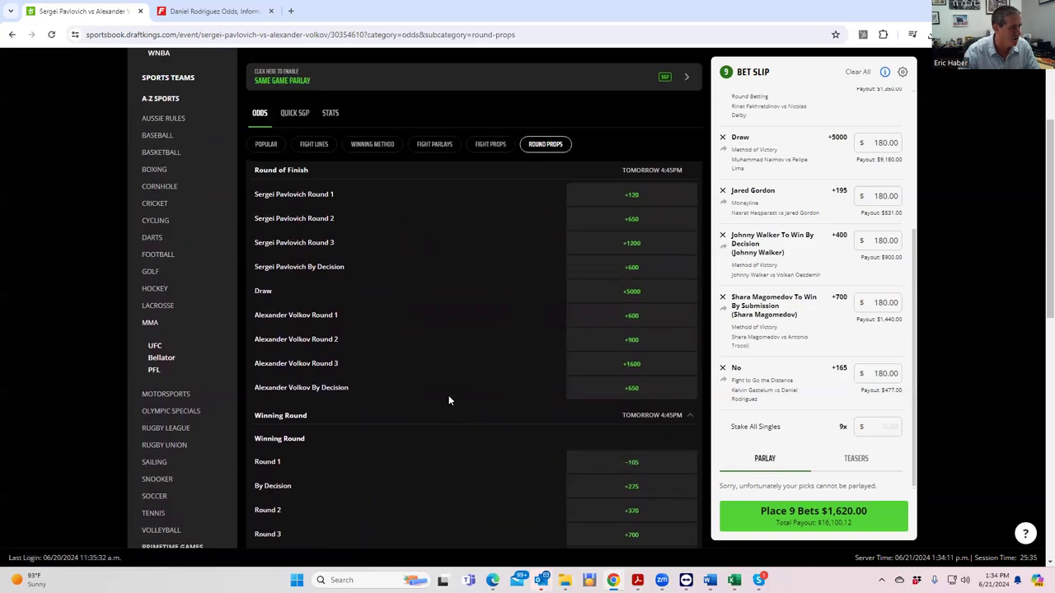
{"action": "left_click", "coordinate": [637, 224]}
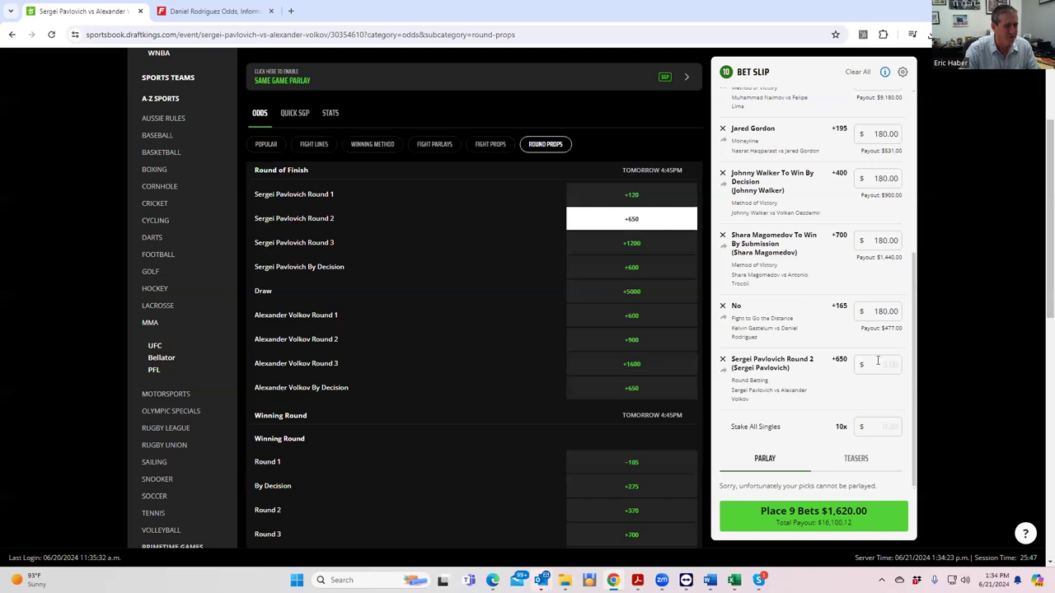
{"action": "left_click", "coordinate": [879, 365]}
{"action": "type", "text": "180"}
{"action": "left_click", "coordinate": [802, 405]}
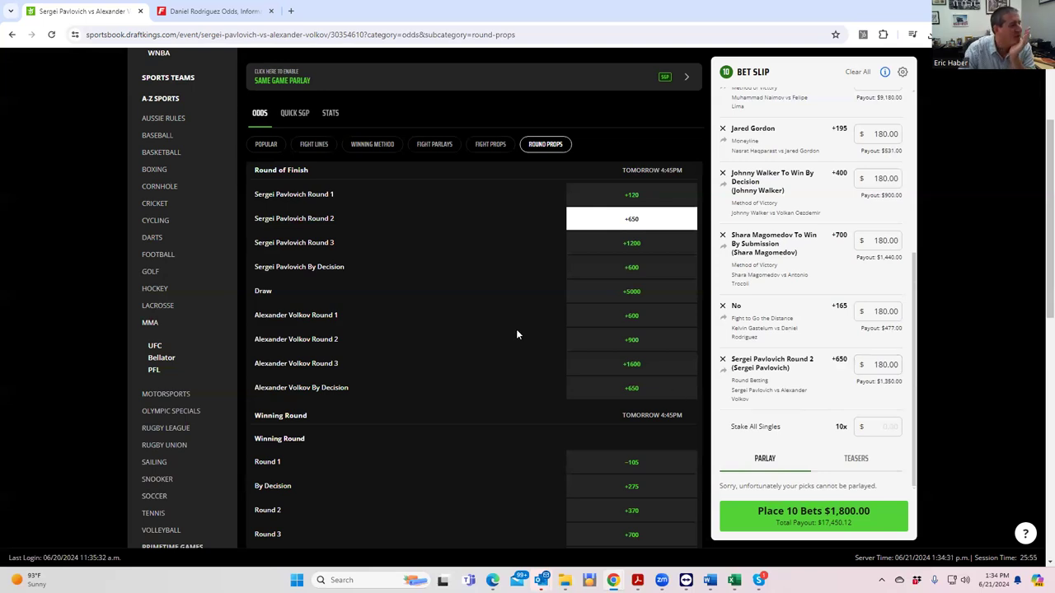
- Check the popular Pavlovich vs Volkov odds, including method of victory and round and method betting
{"action": "left_click", "coordinate": [266, 146]}
{"action": "scroll", "coordinate": [504, 381], "scroll_direction": "down", "scroll_amount": 2}
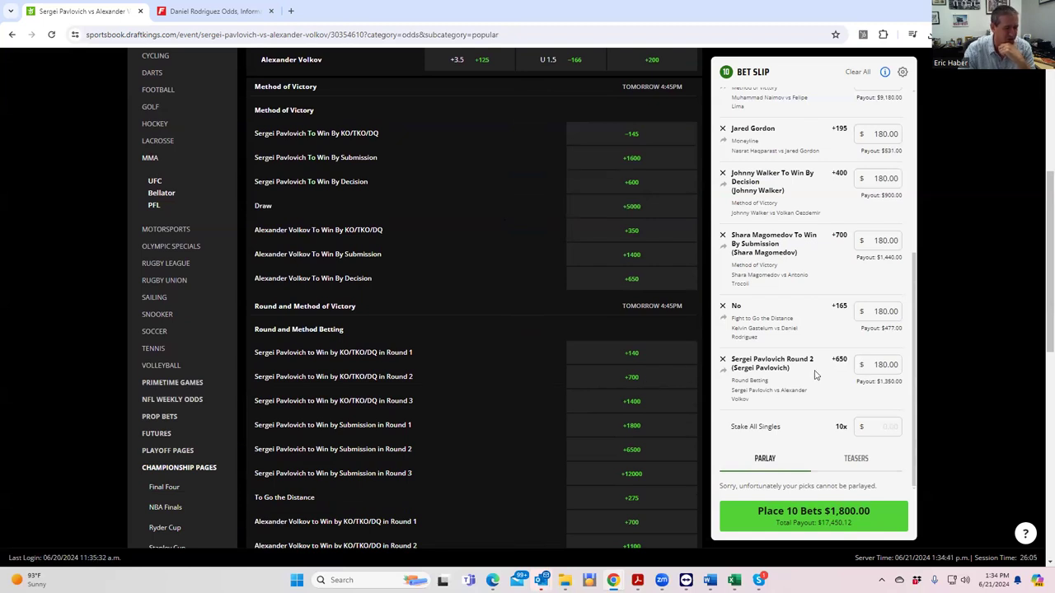
{"action": "scroll", "coordinate": [474, 161], "scroll_direction": "up", "scroll_amount": 3}
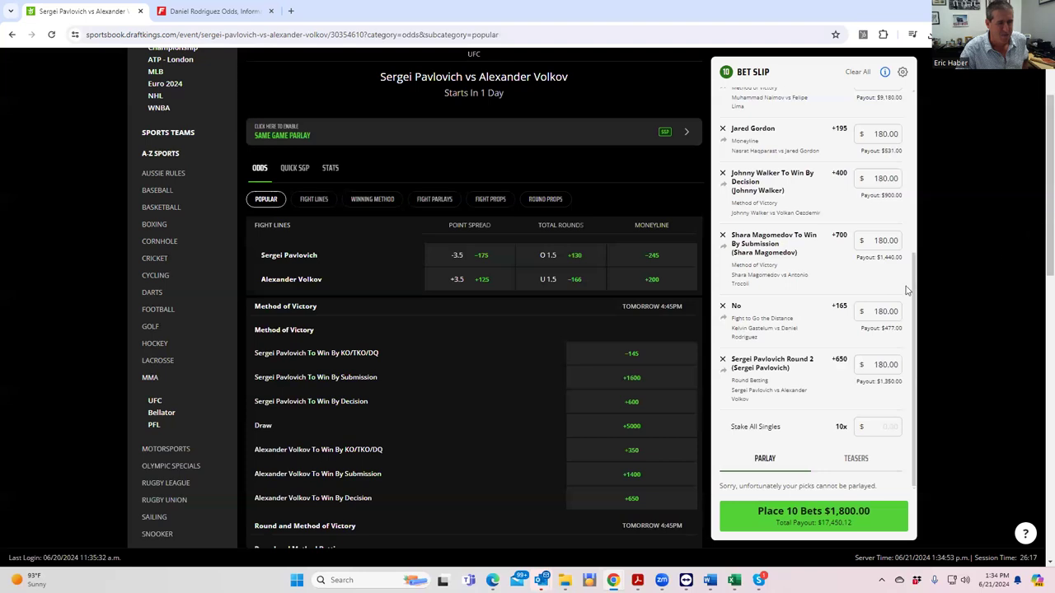
- Review the single bets in the bet slip from the Long Xiao vs Chang Ho Lee pick down to the Pavlovich pick
{"action": "left_click_drag", "start_coordinate": [911, 291], "coordinate": [917, 192]}
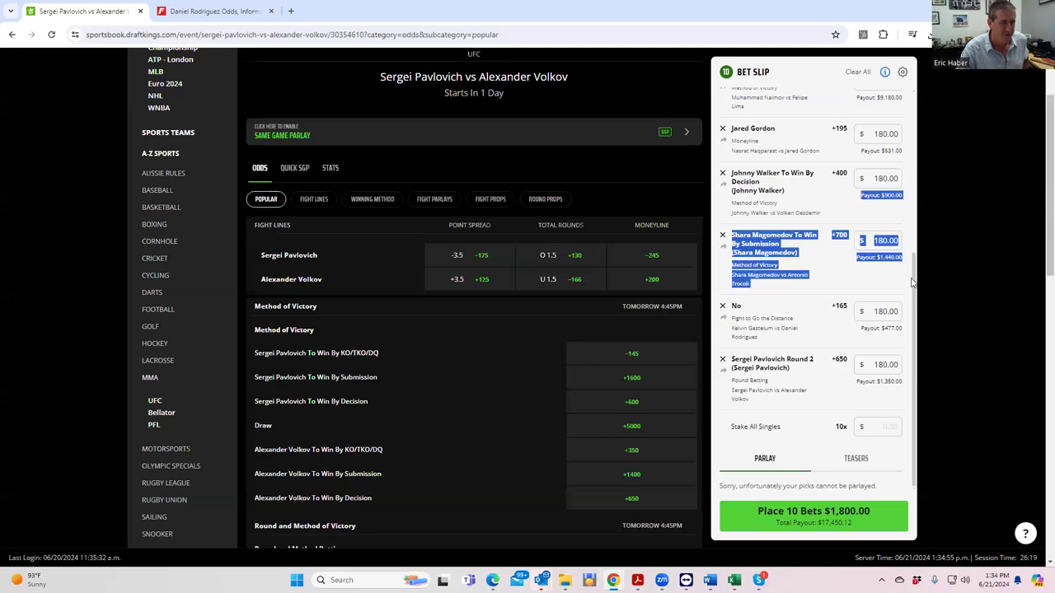
{"action": "scroll", "coordinate": [923, 192], "scroll_direction": "up", "scroll_amount": 1}
{"action": "scroll", "coordinate": [923, 192], "scroll_direction": "up", "scroll_amount": 3}
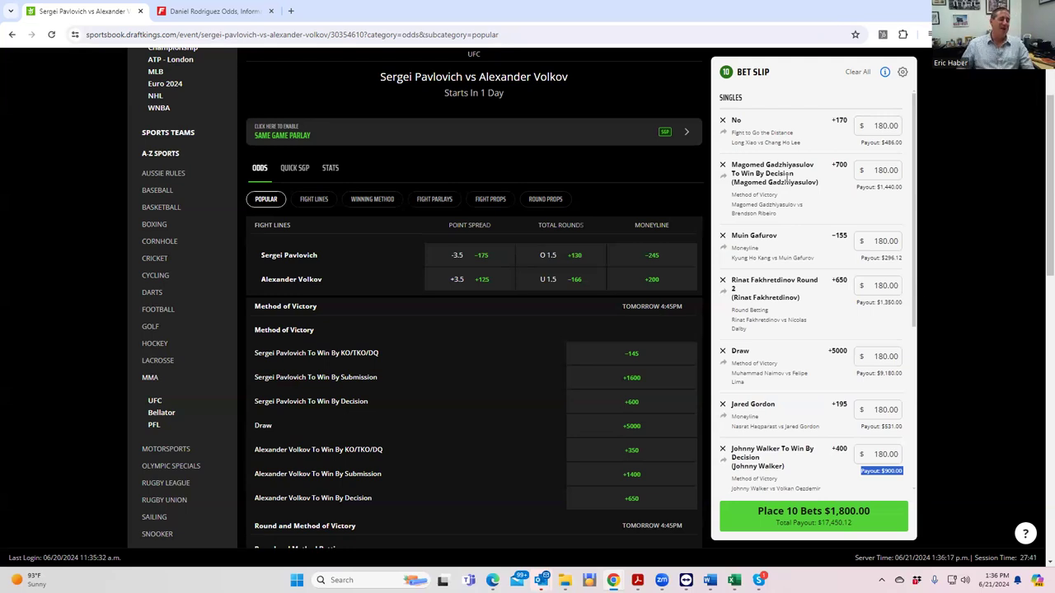
{"action": "left_click_drag", "start_coordinate": [862, 471], "coordinate": [775, 488]}
{"action": "left_click", "coordinate": [828, 359]}
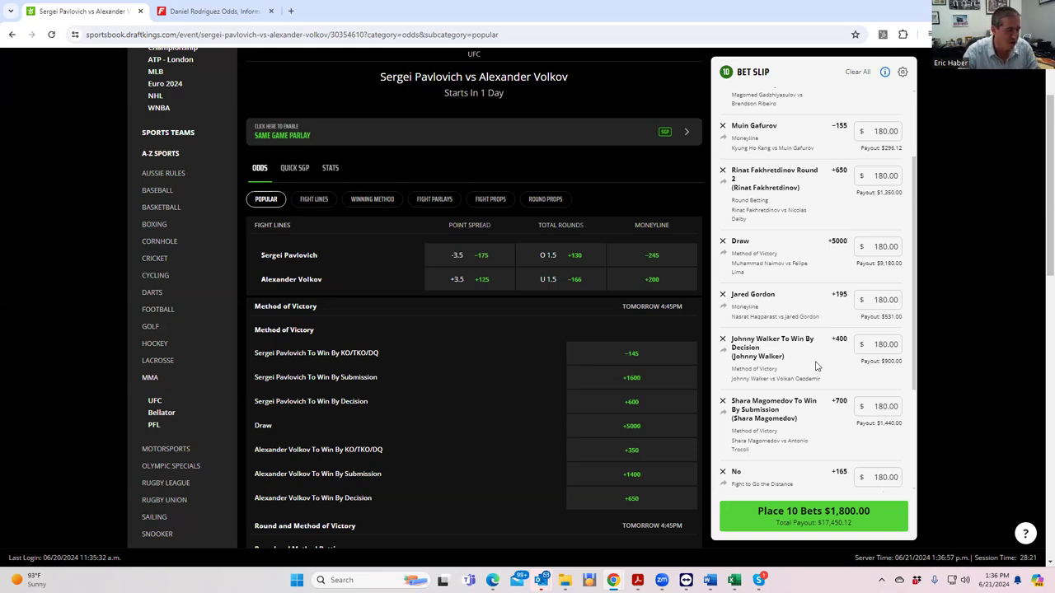
{"action": "scroll", "coordinate": [821, 427], "scroll_direction": "down", "scroll_amount": 1}
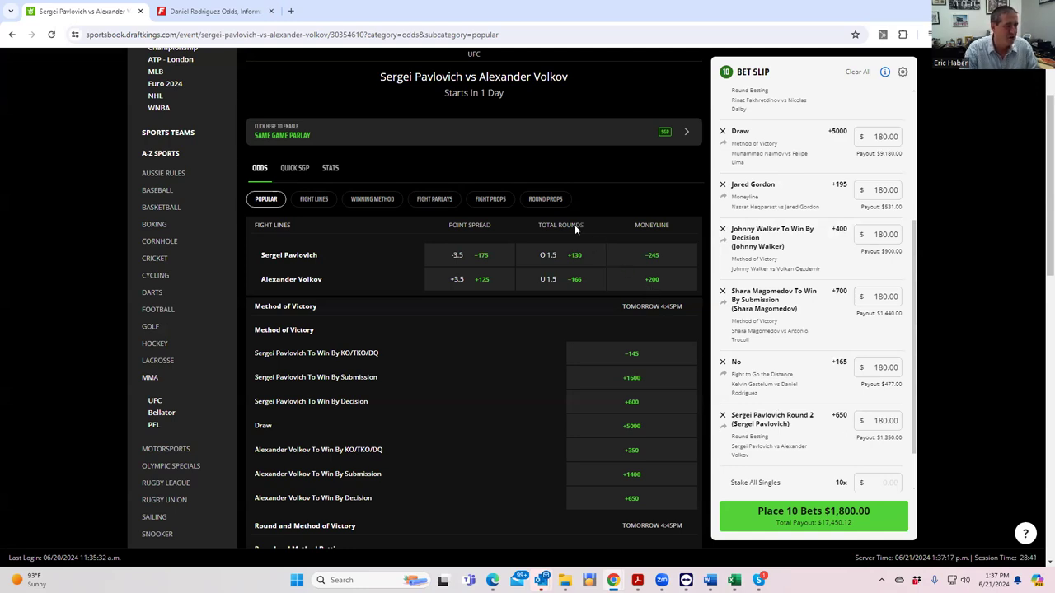
- Find and open the Robert Whittaker vs Ikram Aliskerov fight among the upcoming UFC events
{"action": "scroll", "coordinate": [583, 210], "scroll_direction": "up", "scroll_amount": 2}
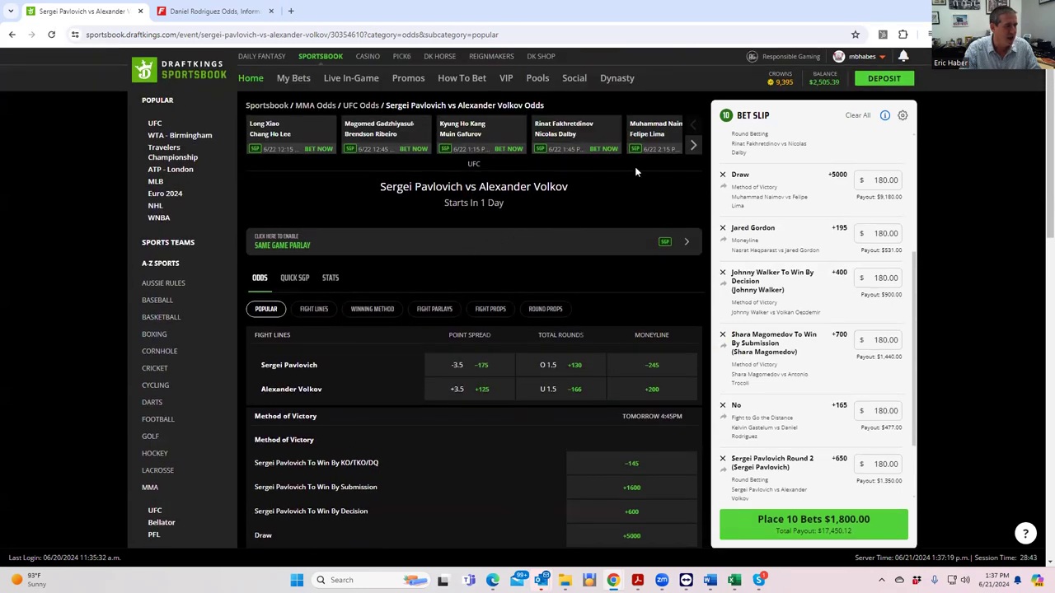
{"action": "left_click", "coordinate": [693, 146]}
{"action": "left_click", "coordinate": [694, 149]}
{"action": "left_click", "coordinate": [693, 148]}
{"action": "left_click", "coordinate": [693, 148]}
{"action": "left_click", "coordinate": [693, 148]}
{"action": "left_click", "coordinate": [693, 148]}
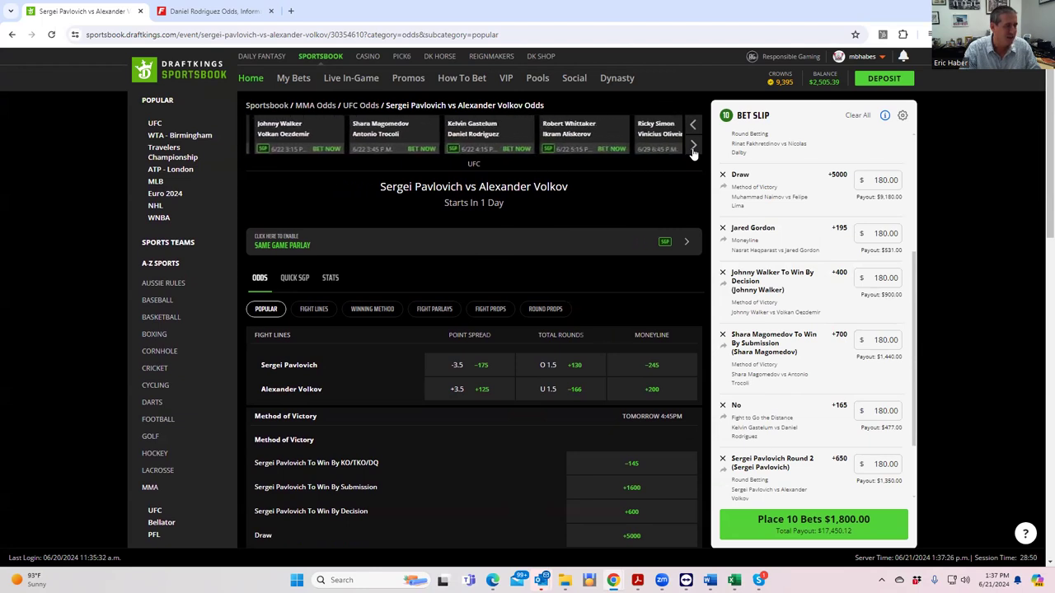
{"action": "left_click", "coordinate": [564, 126]}
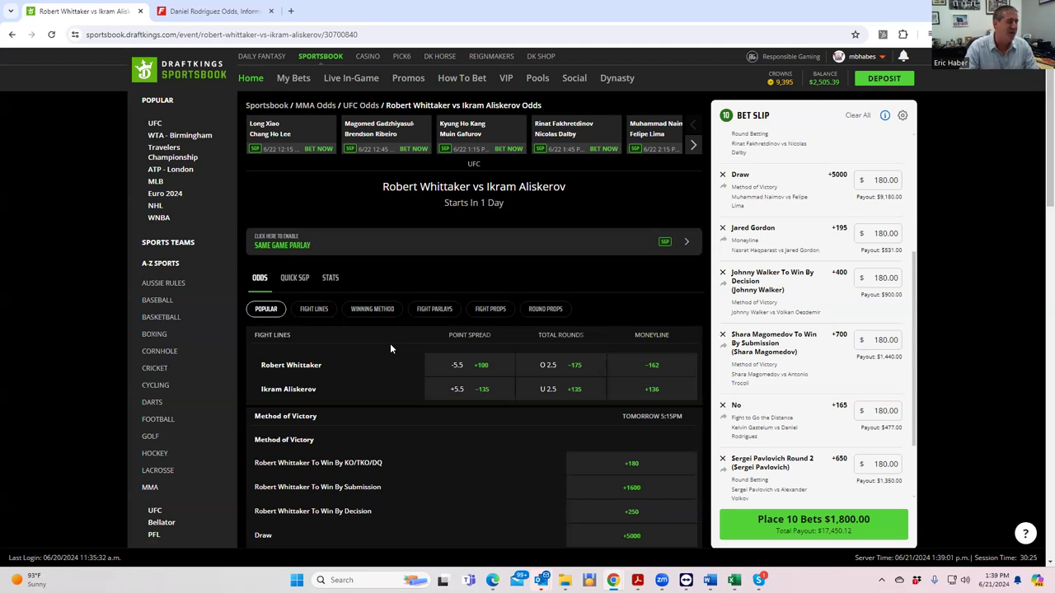
- Examine the popular Whittaker vs Aliskerov odds, including fight lines, method of victory, and round and method betting
{"action": "scroll", "coordinate": [466, 470], "scroll_direction": "down", "scroll_amount": 2}
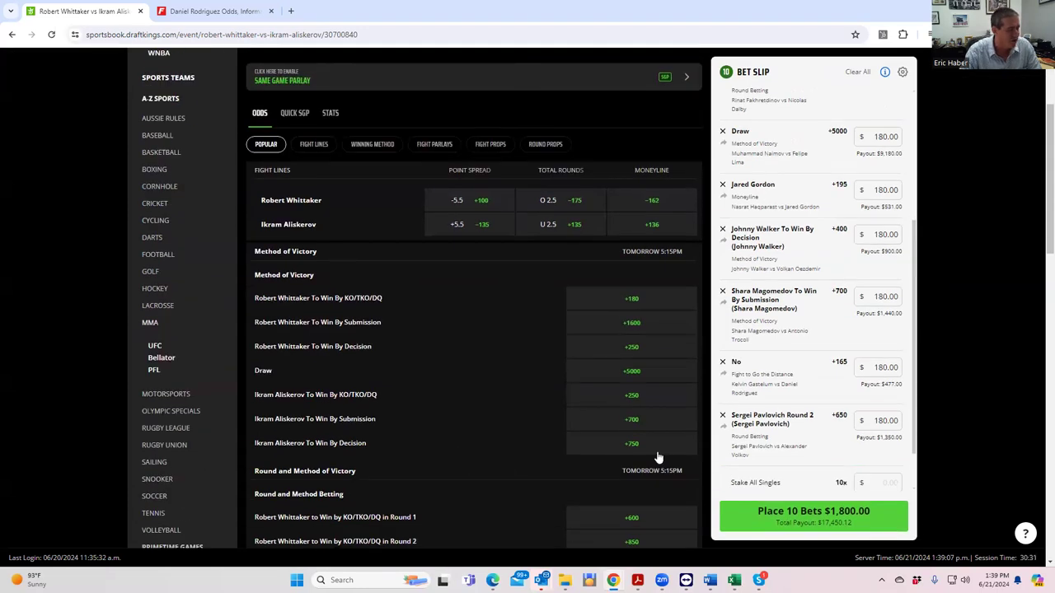
{"action": "scroll", "coordinate": [510, 404], "scroll_direction": "up", "scroll_amount": 2}
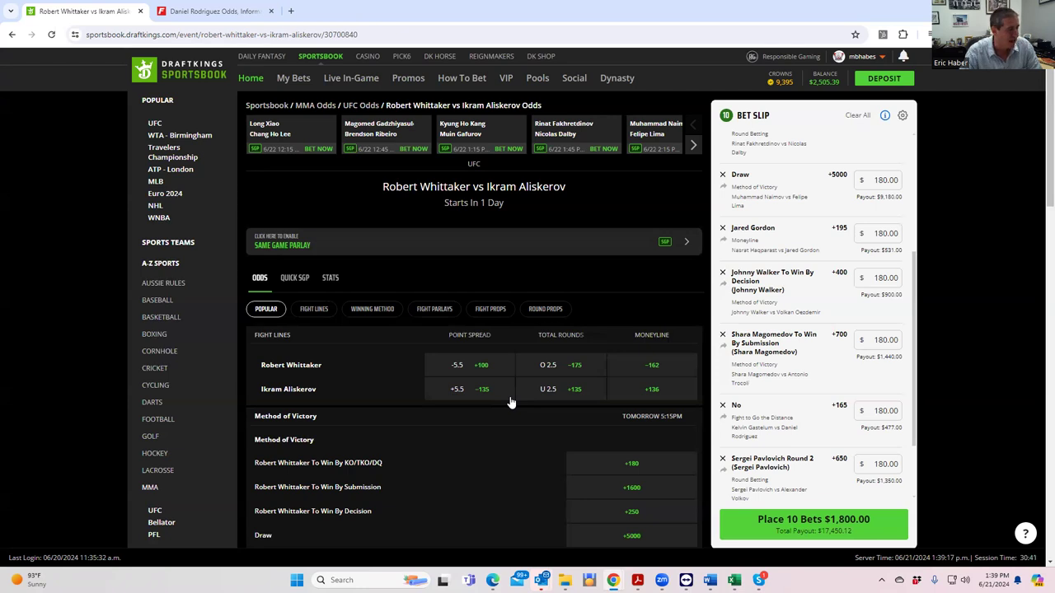
{"action": "scroll", "coordinate": [601, 474], "scroll_direction": "down", "scroll_amount": 5}
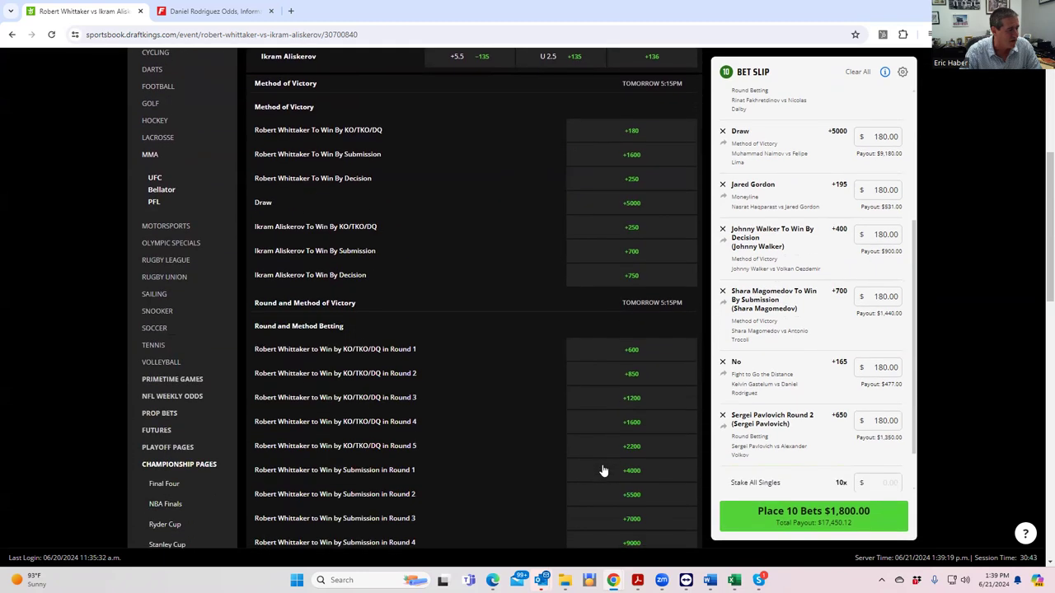
{"action": "scroll", "coordinate": [602, 471], "scroll_direction": "down", "scroll_amount": 1}
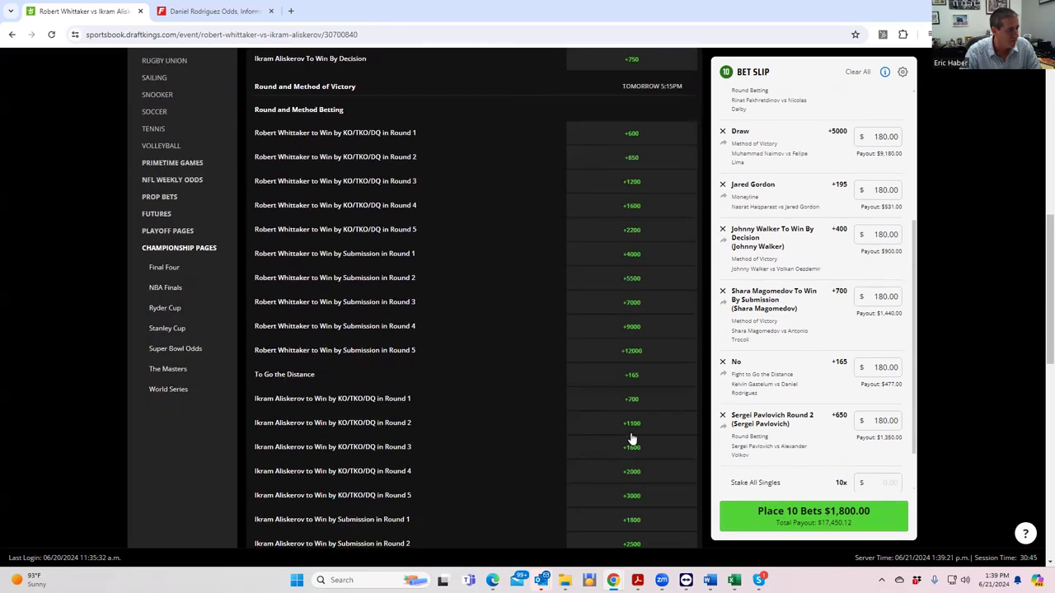
{"action": "scroll", "coordinate": [642, 427], "scroll_direction": "down", "scroll_amount": 1}
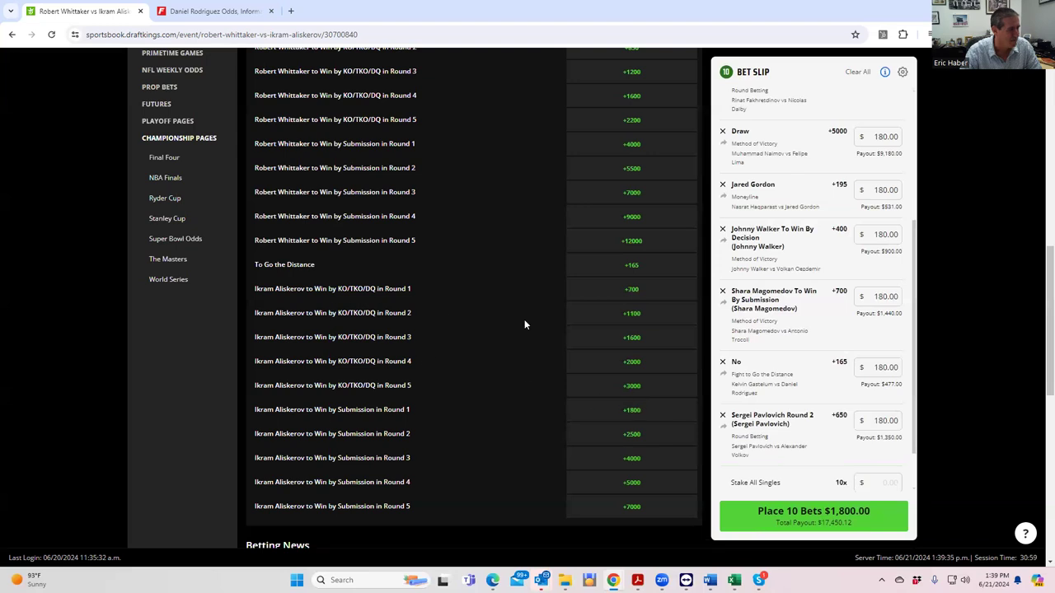
{"action": "scroll", "coordinate": [608, 354], "scroll_direction": "up", "scroll_amount": 1}
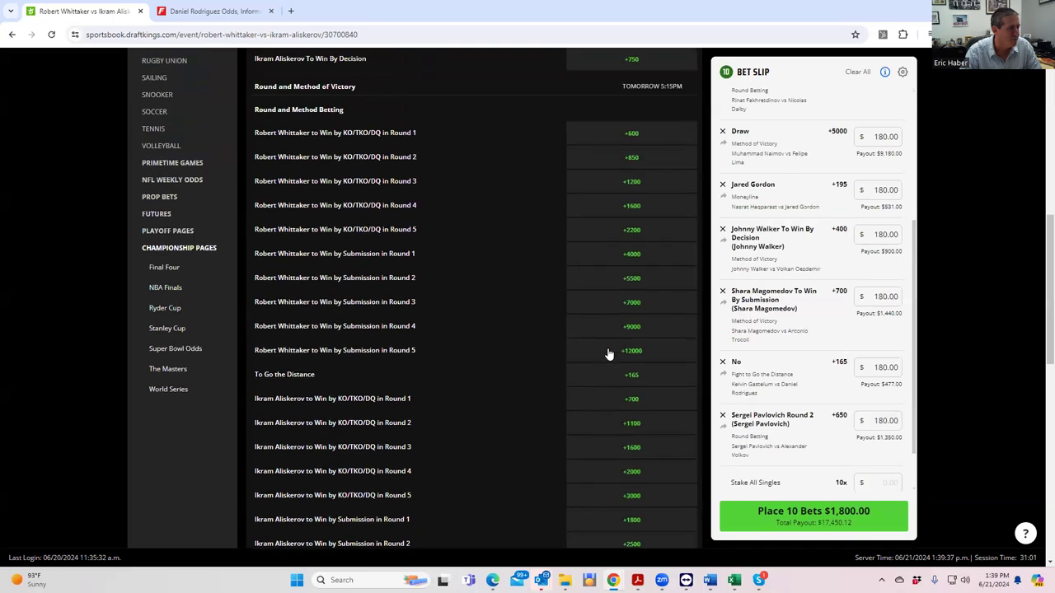
{"action": "scroll", "coordinate": [609, 354], "scroll_direction": "up", "scroll_amount": 5}
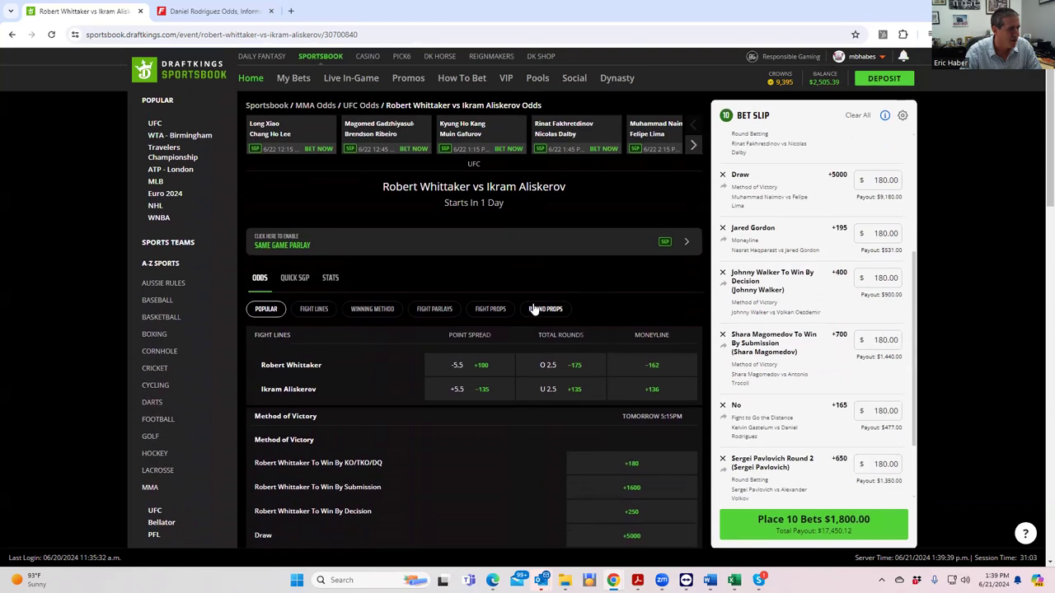
- Add Ikram Aliskerov Round 3 from the Round of Finish odds to the bet slip with a $180 stake
{"action": "left_click", "coordinate": [536, 309]}
{"action": "scroll", "coordinate": [553, 437], "scroll_direction": "down", "scroll_amount": 2}
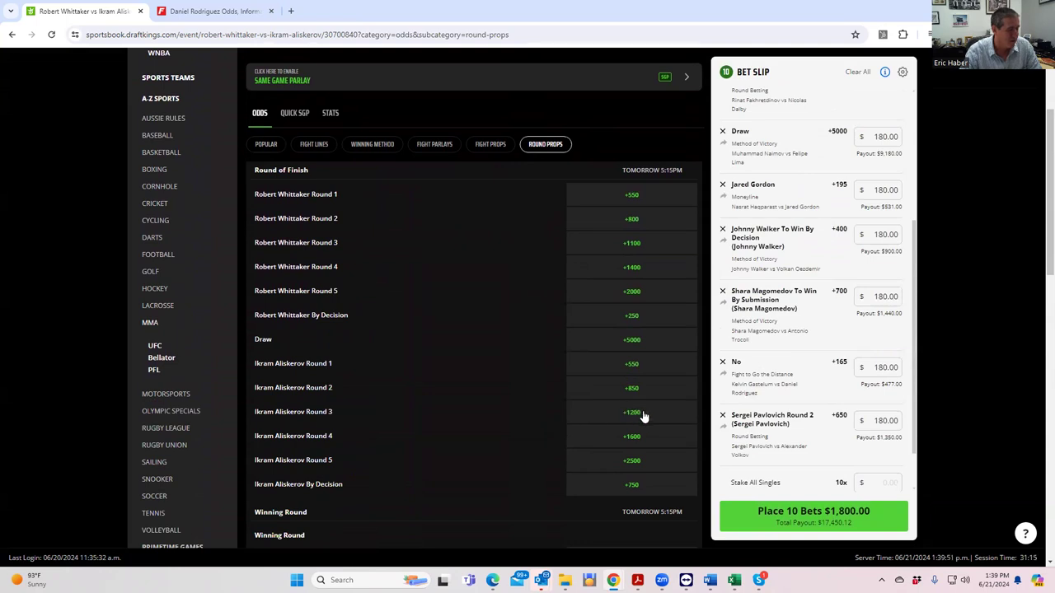
{"action": "scroll", "coordinate": [640, 404], "scroll_direction": "up", "scroll_amount": 2}
{"action": "scroll", "coordinate": [640, 403], "scroll_direction": "down", "scroll_amount": 2}
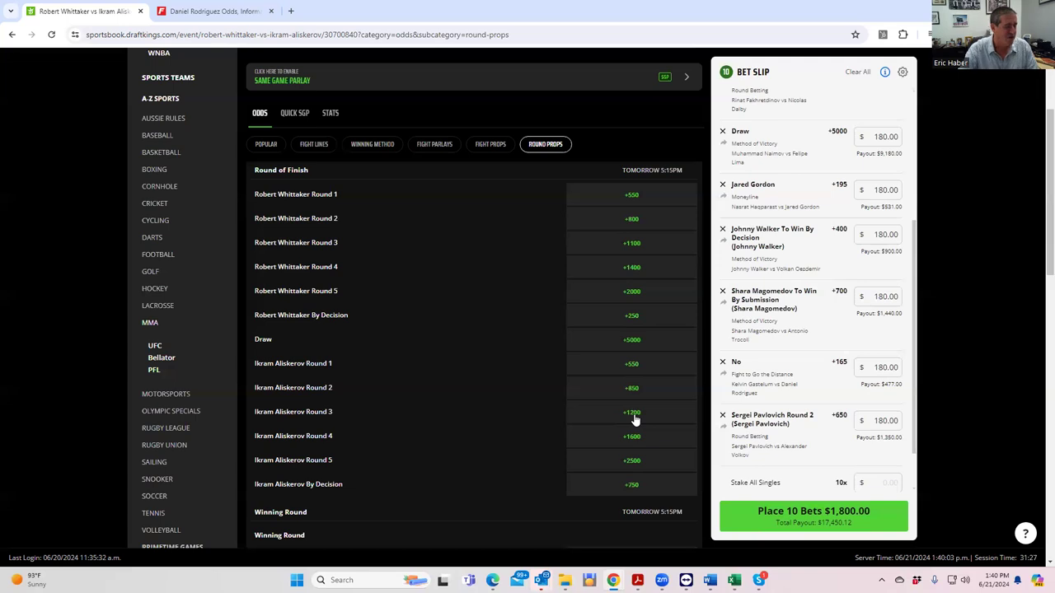
{"action": "left_click", "coordinate": [632, 416]}
{"action": "left_click", "coordinate": [879, 364]}
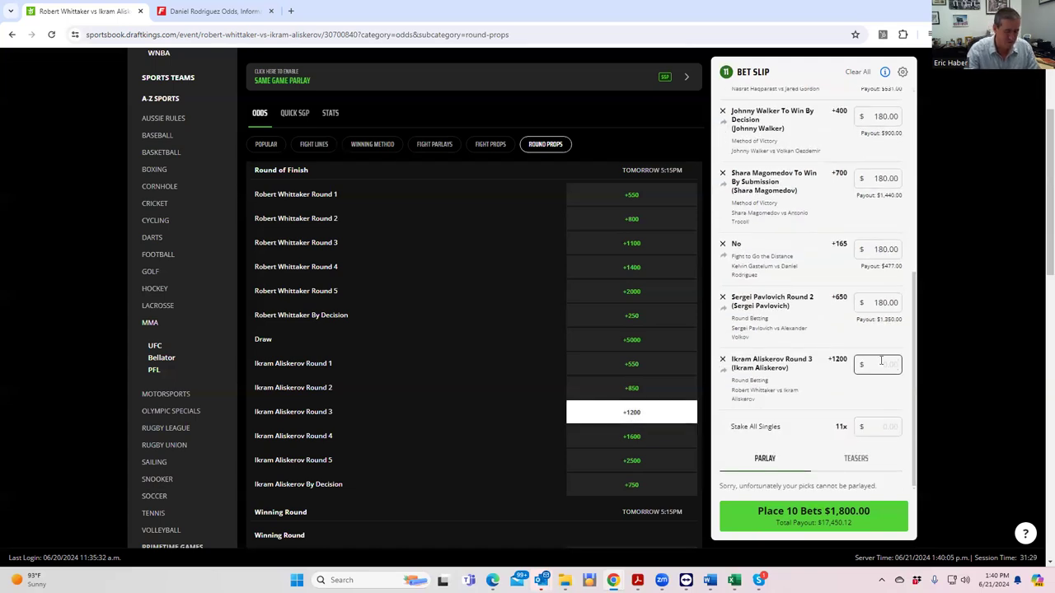
{"action": "type", "text": "180"}
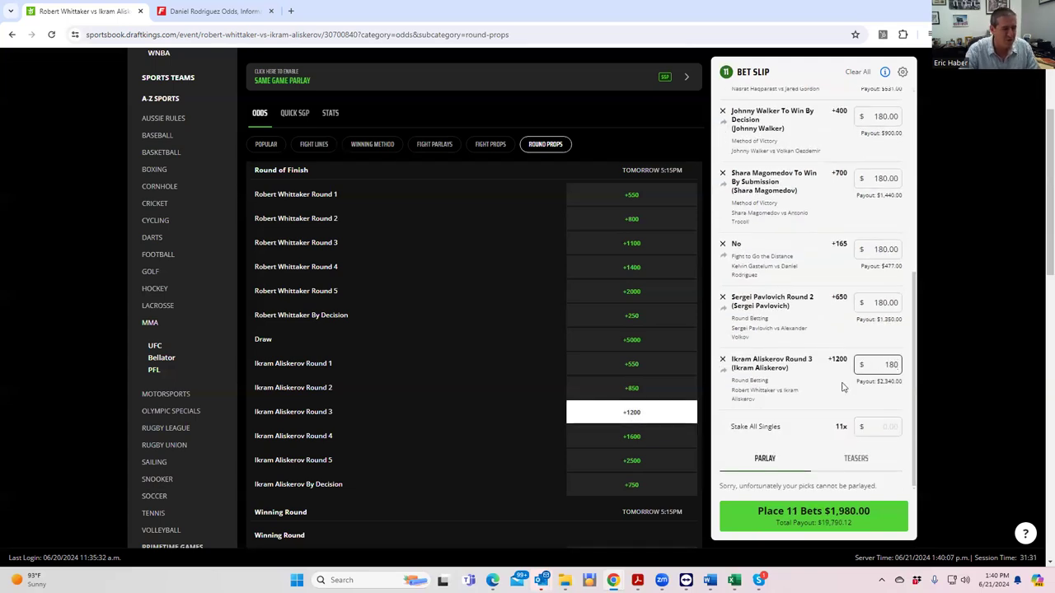
{"action": "left_click", "coordinate": [842, 387]}
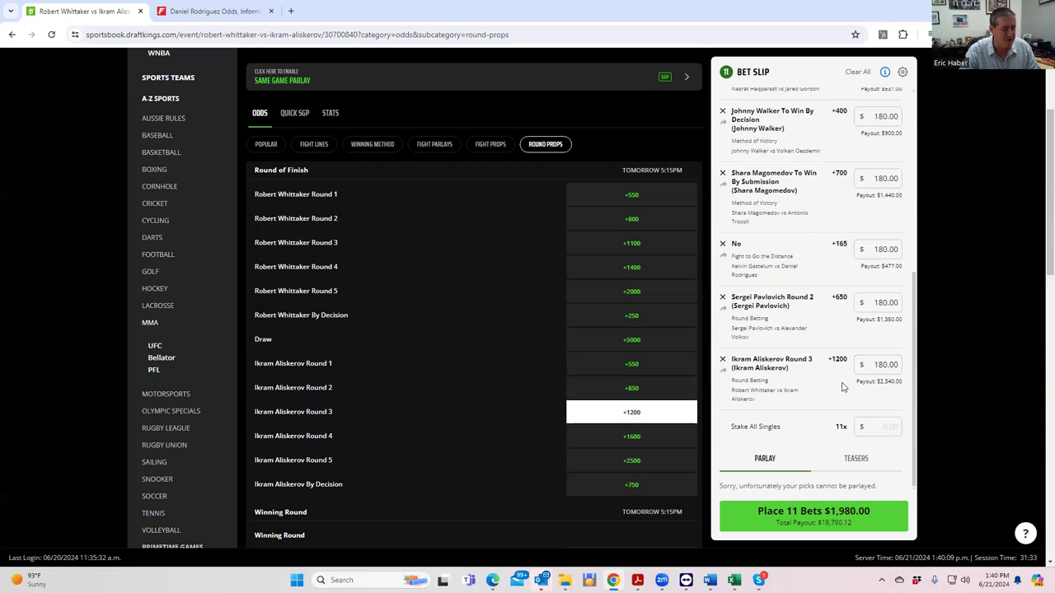